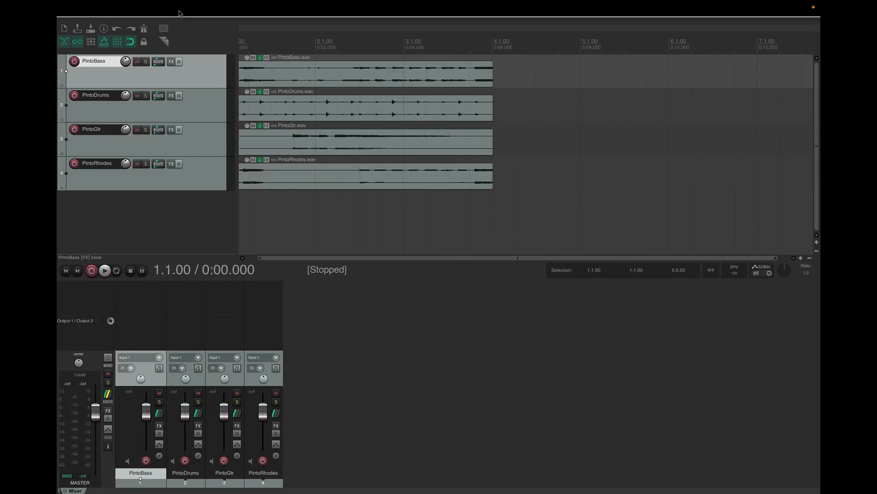
- Review the VST and LV2/CLAP plug-in path settings in the preferences and close them
left_click(99, 9)
left_click(105, 37)
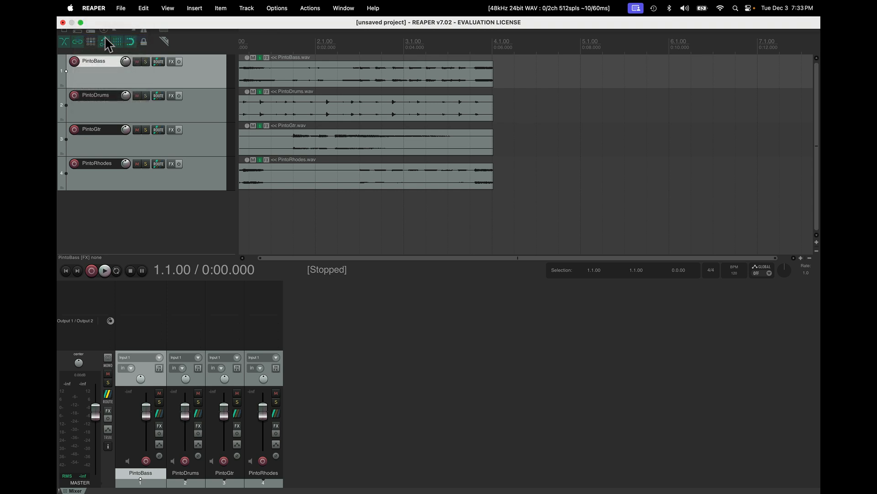
scroll(223, 217, "down", 10)
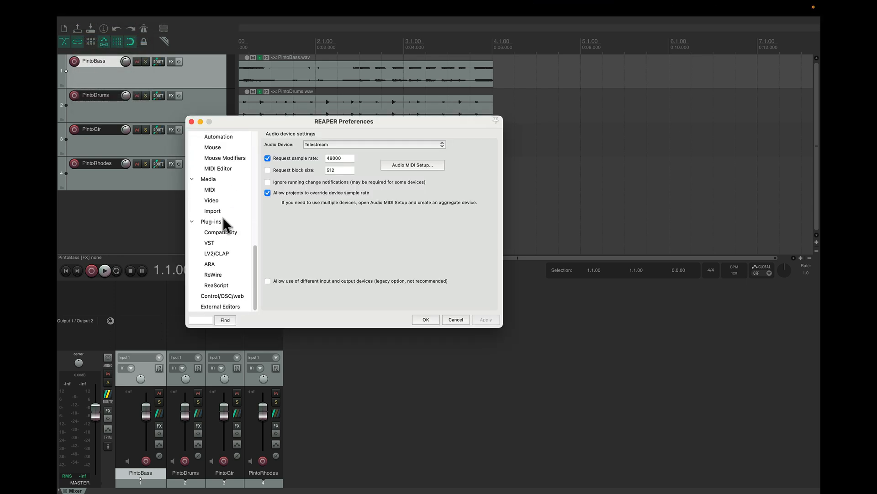
left_click(209, 243)
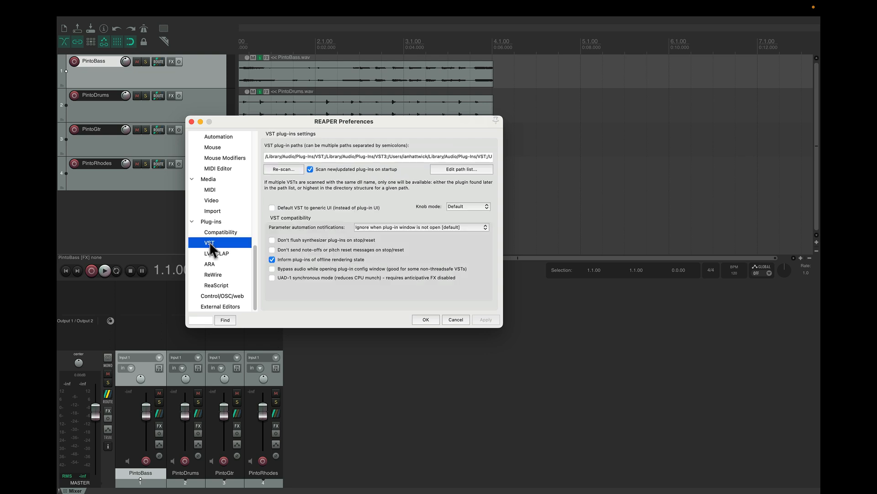
left_click(215, 255)
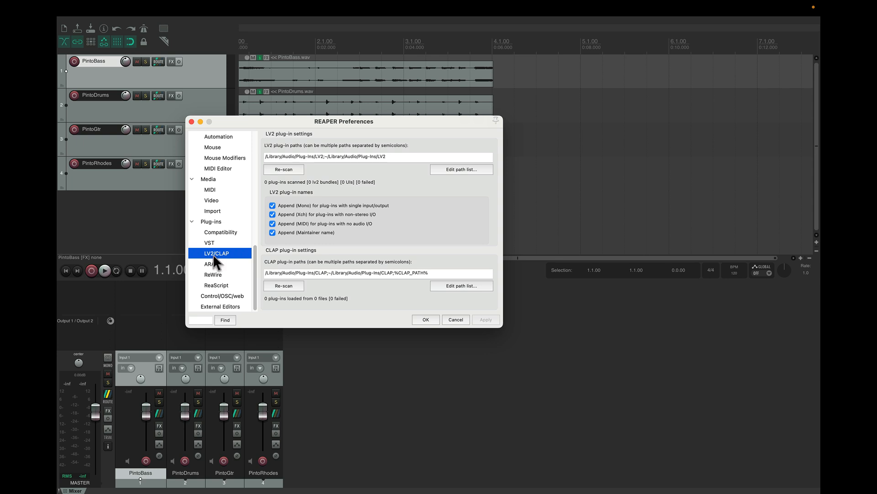
left_click(210, 243)
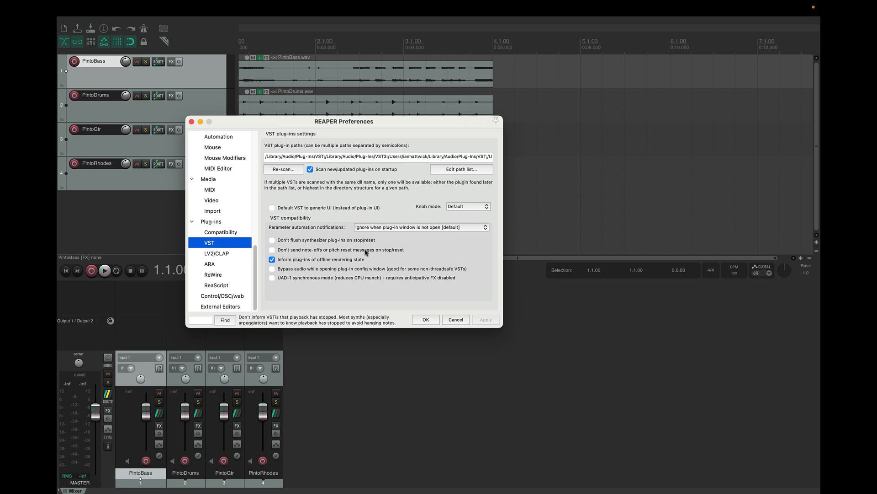
left_click(425, 320)
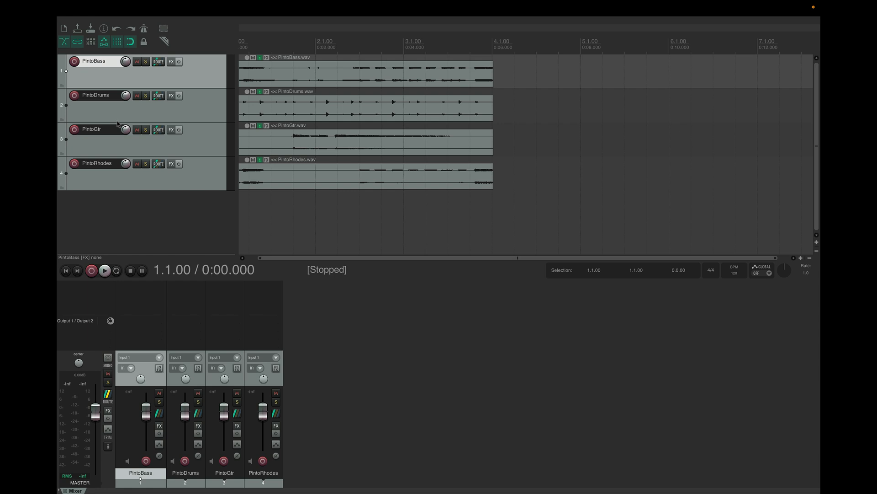
- Examine the IEM plug-ins available as effects for the PintoBass track
left_click(171, 61)
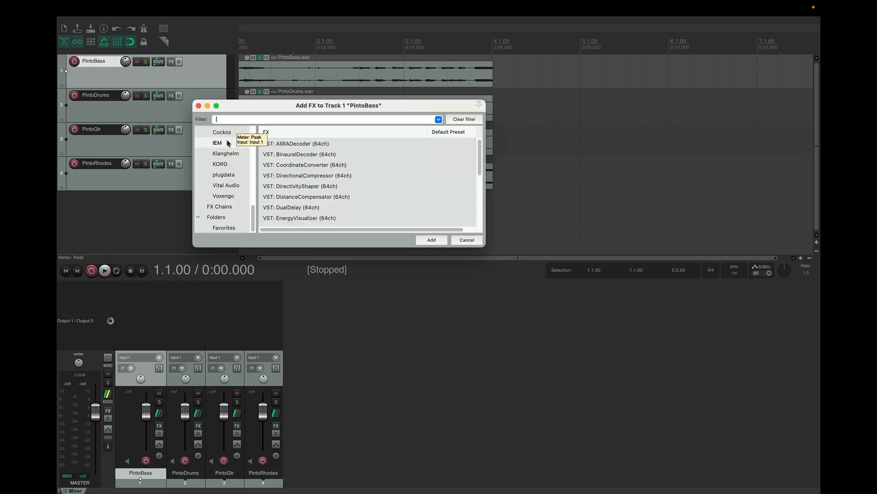
scroll(216, 142, "up", 10)
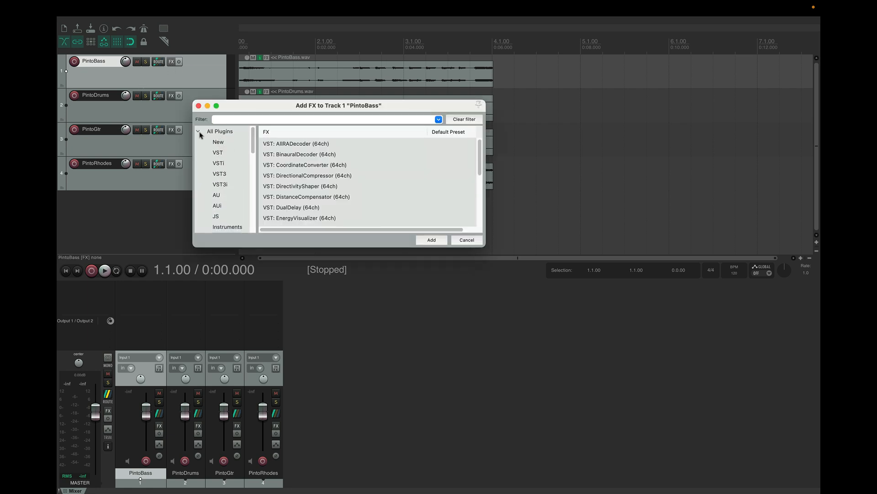
scroll(216, 169, "down", 10)
scroll(215, 170, "down", 5)
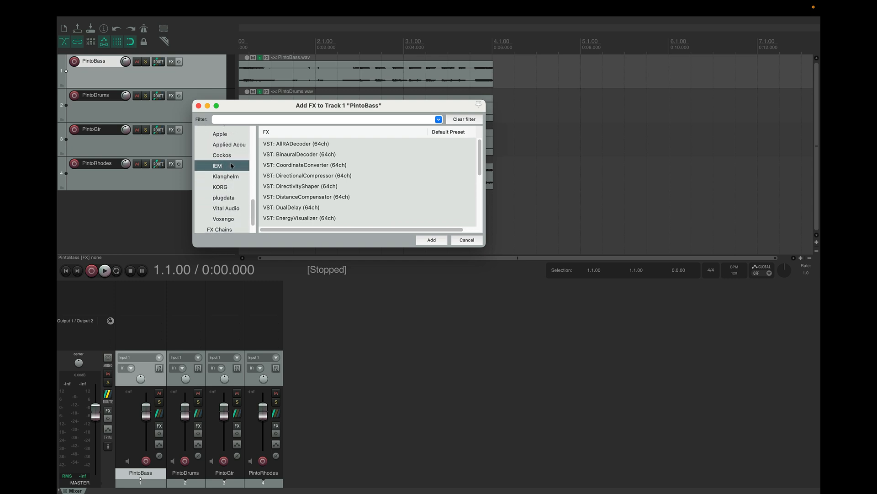
scroll(301, 166, "down", 6)
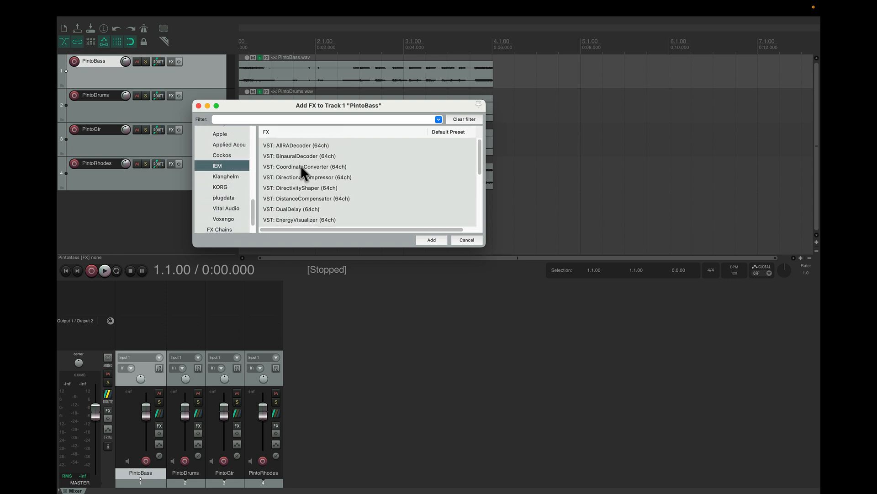
scroll(300, 166, "up", 6)
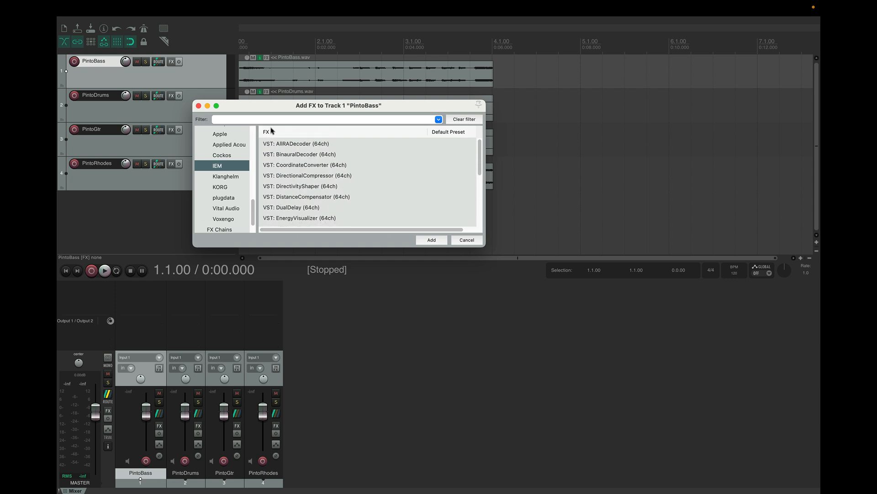
scroll(315, 191, "down", 2)
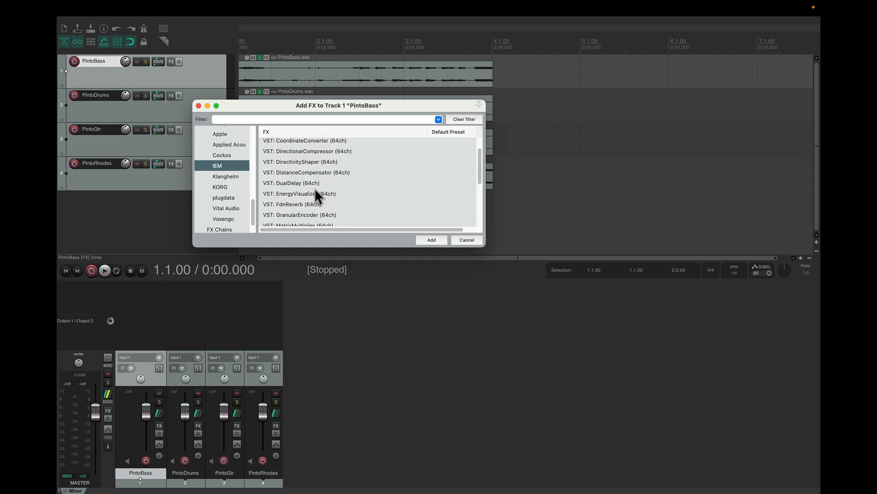
scroll(315, 192, "up", 2)
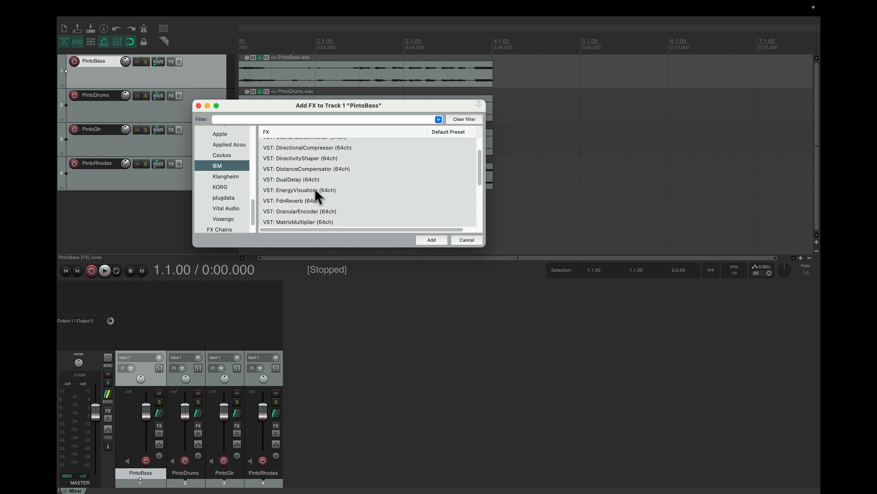
scroll(316, 190, "down", 4)
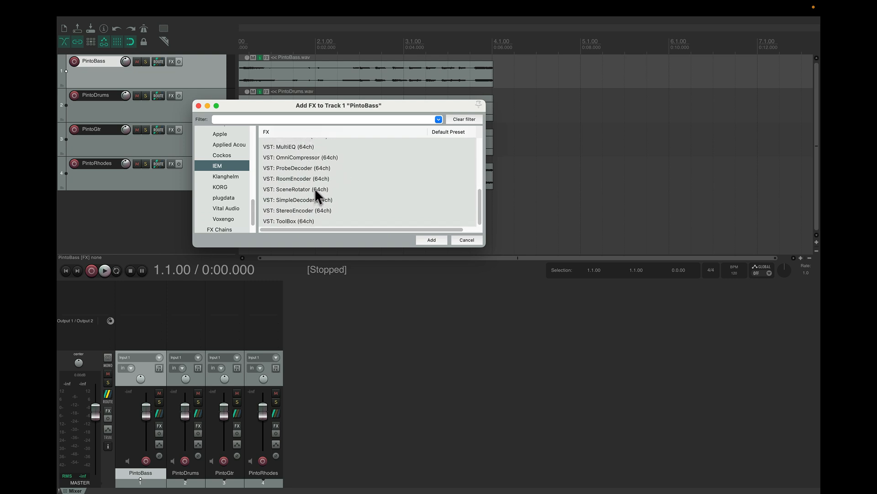
scroll(333, 174, "up", 2)
scroll(332, 174, "up", 4)
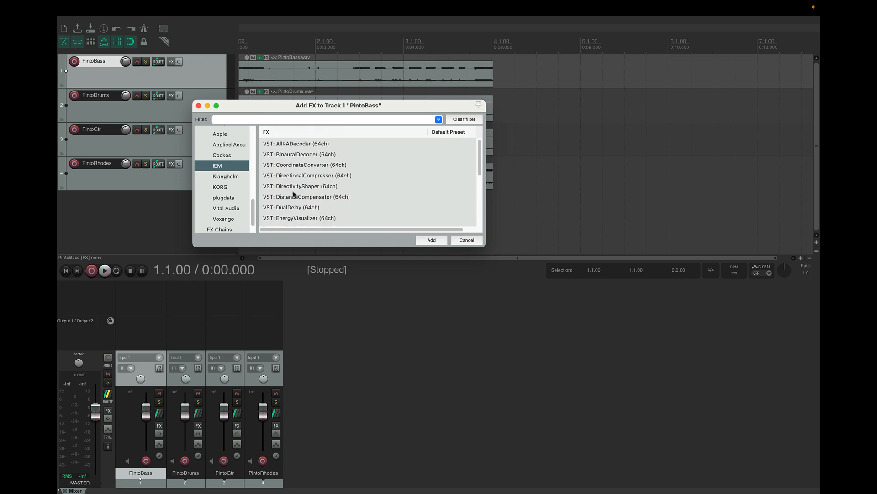
- Add the IEM StereoEncoder (64ch) VST to the PintoBass track
scroll(344, 185, "down", 5)
scroll(345, 185, "up", 5)
scroll(306, 171, "down", 5)
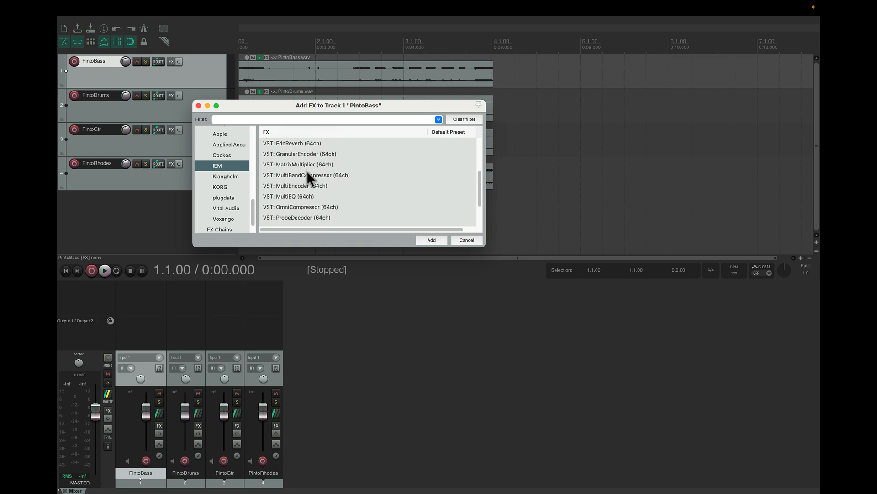
left_click(296, 210)
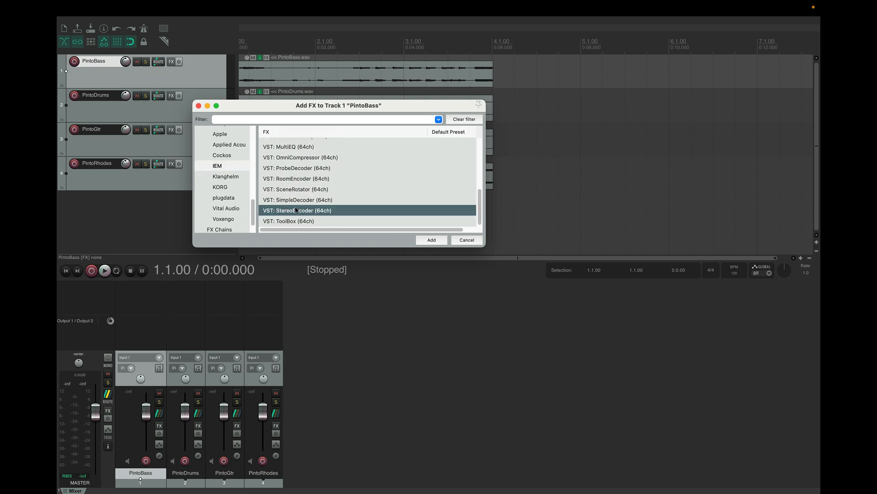
left_click(430, 240)
- Add the IEM BinauralDecoder (64ch) VST to the master track
left_click(82, 284)
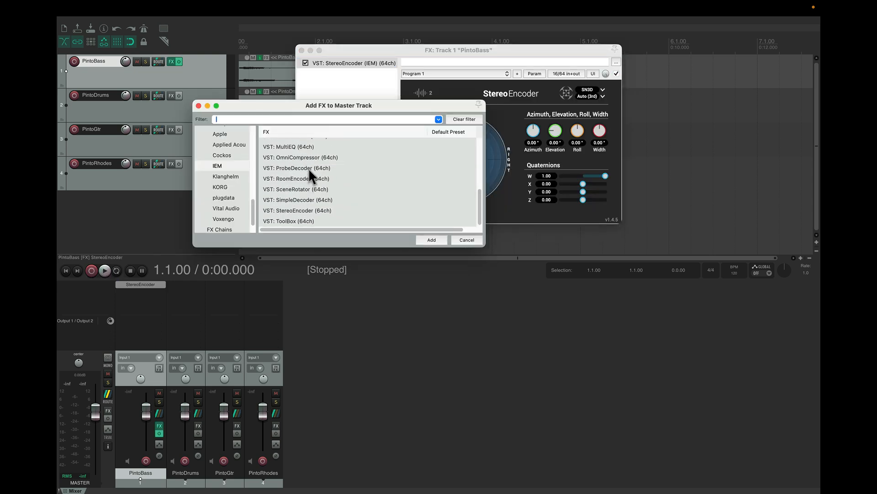
scroll(300, 170, "up", 3)
scroll(300, 170, "up", 9)
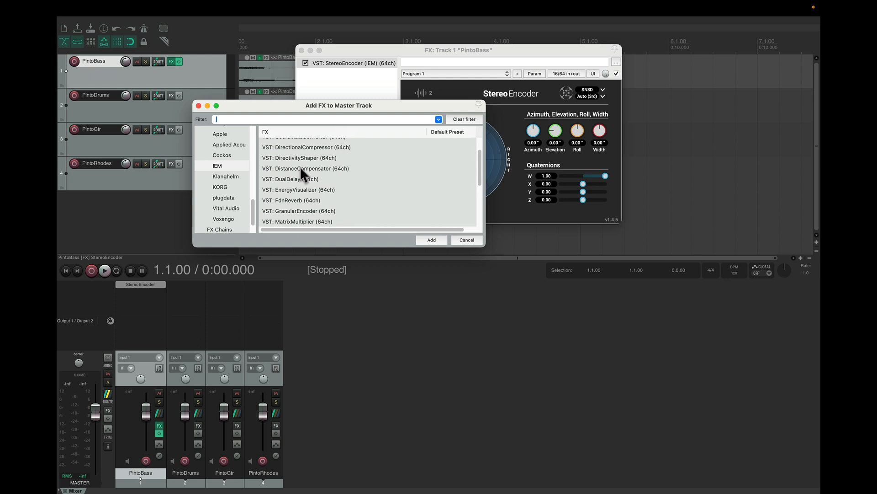
left_click(295, 157)
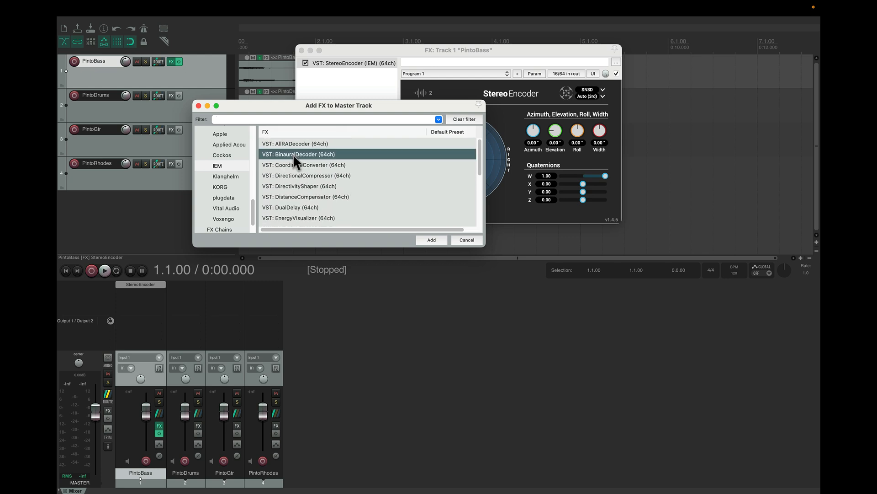
left_click(431, 240)
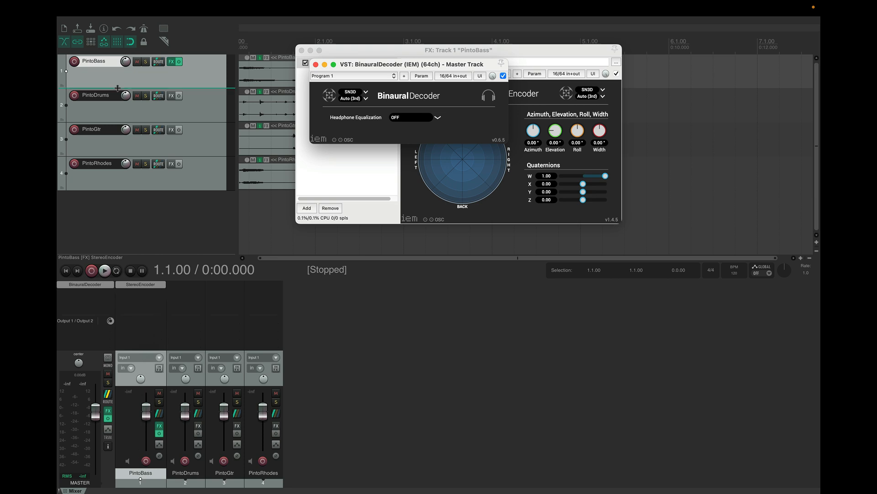
- Solo the PintoBass track and move the StereoEncoder and BinauralDecoder windows clear of the arranged tracks
left_click(145, 61)
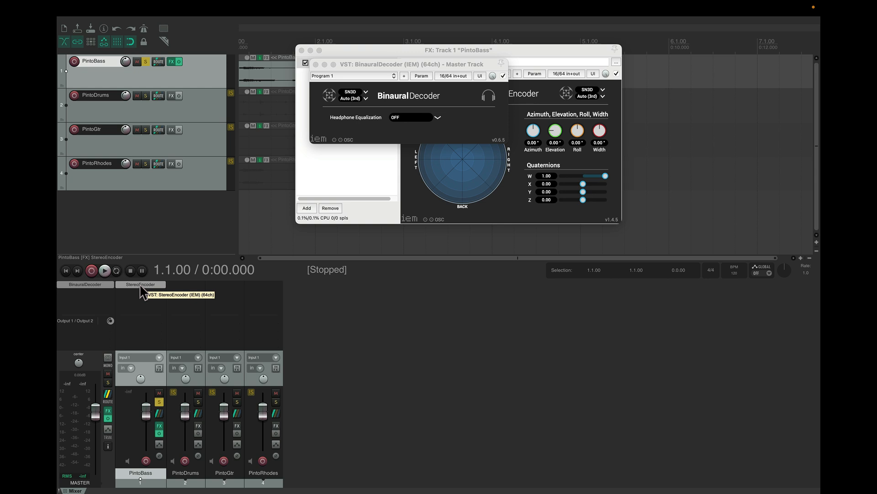
left_click_drag(320, 50, 395, 53)
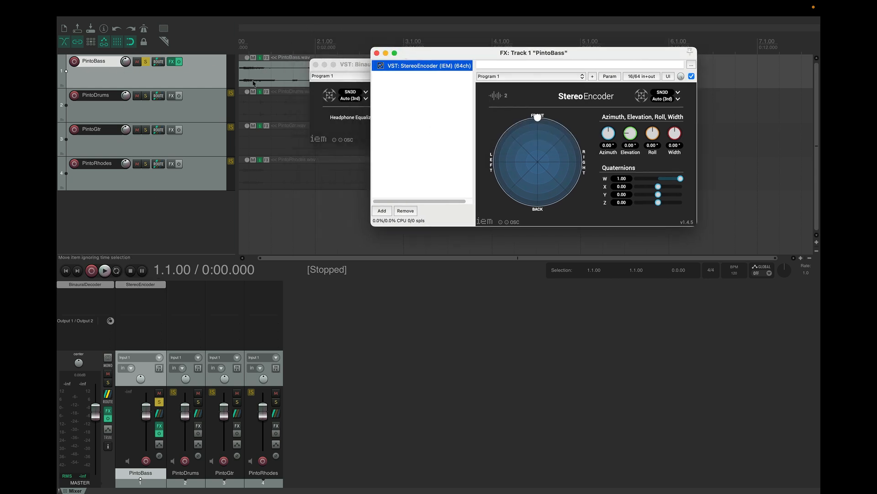
left_click_drag(450, 56, 512, 260)
left_click_drag(375, 68, 403, 368)
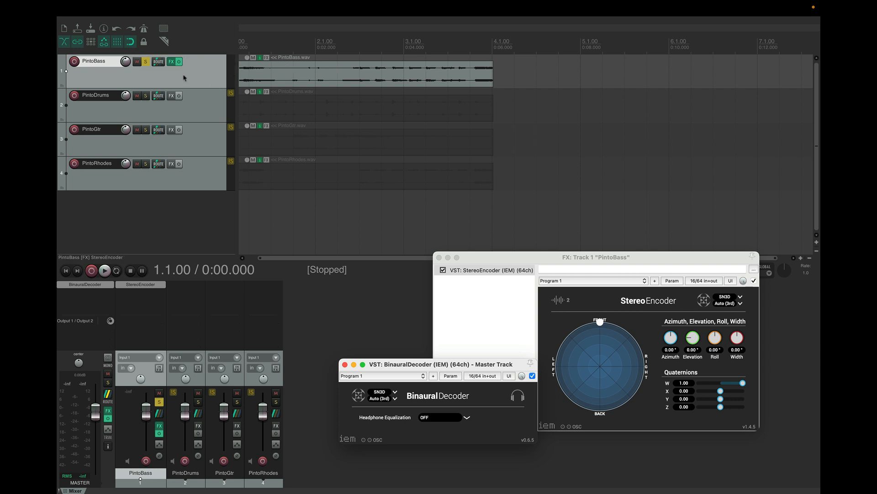
- Set the PintoBass track's channel count to 2 in its routing and return it to 16
left_click(158, 61)
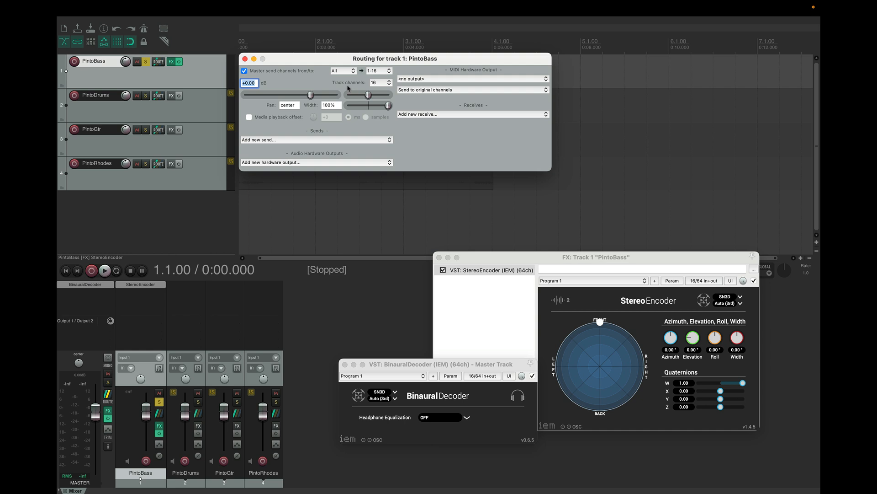
left_click(386, 84)
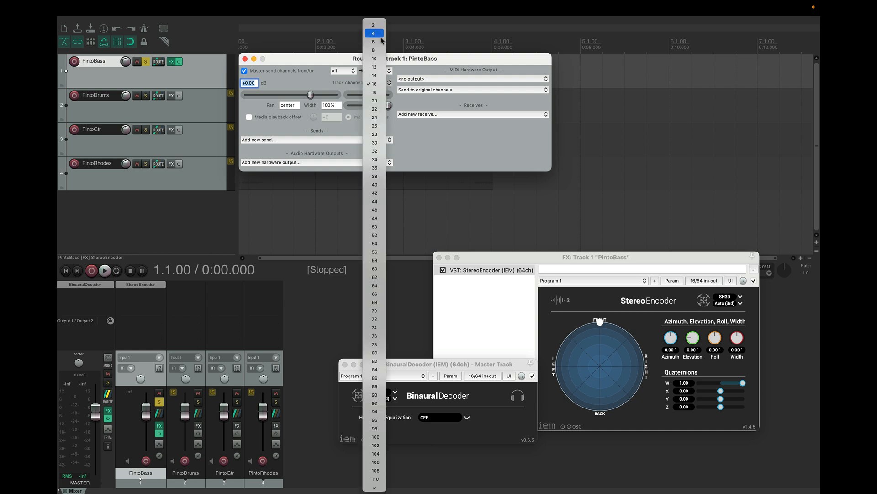
left_click(374, 25)
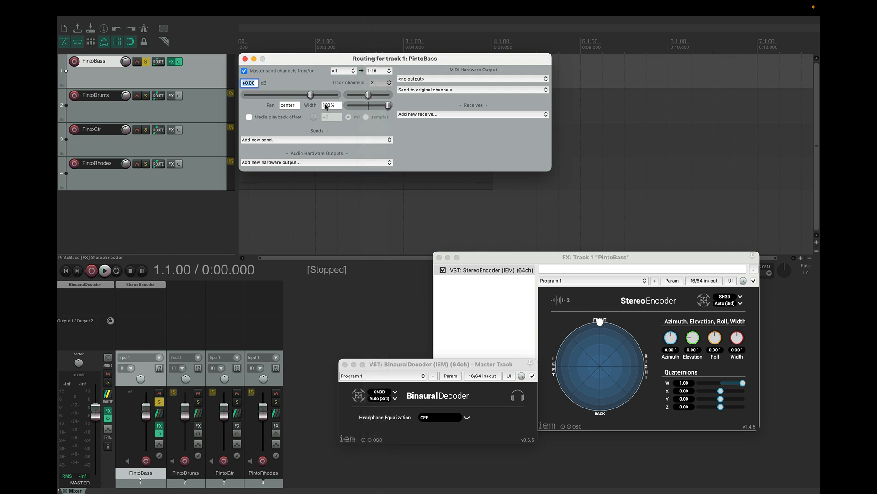
left_click(387, 82)
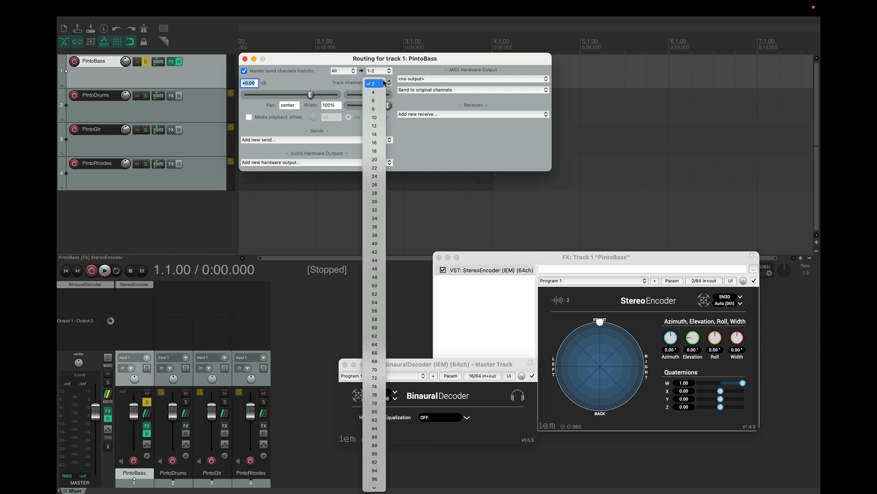
left_click(381, 143)
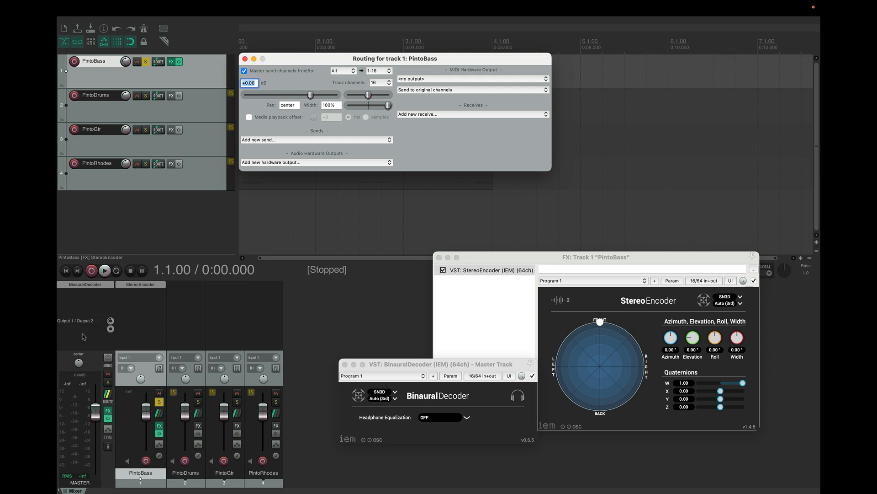
- Check the track channel count in the master track's output routing, close it and place the edit cursor at 1.4.00
left_click(108, 396)
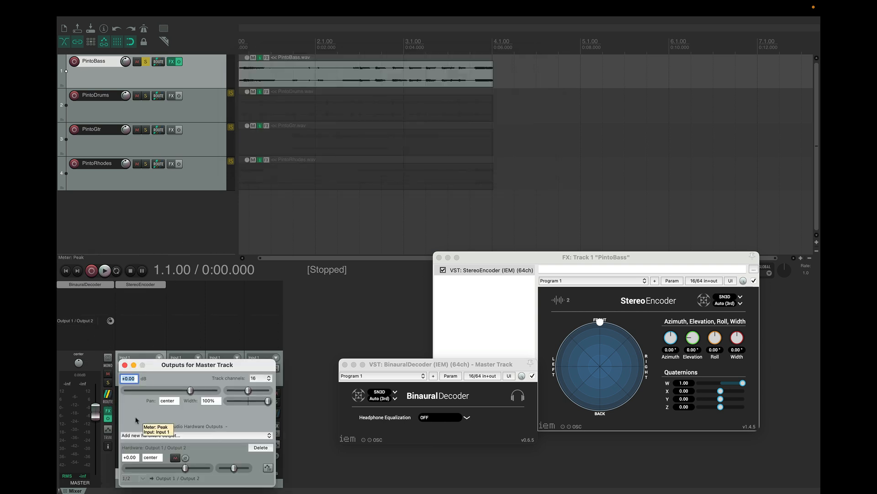
left_click(107, 394)
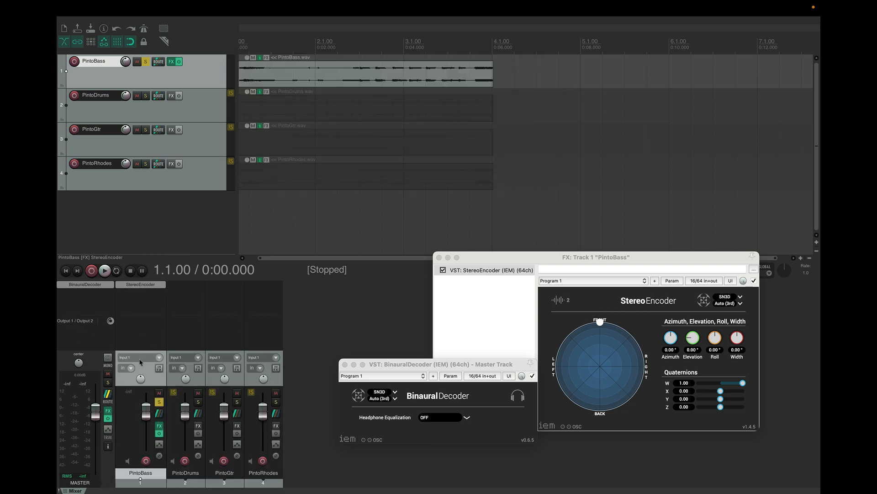
left_click(109, 395)
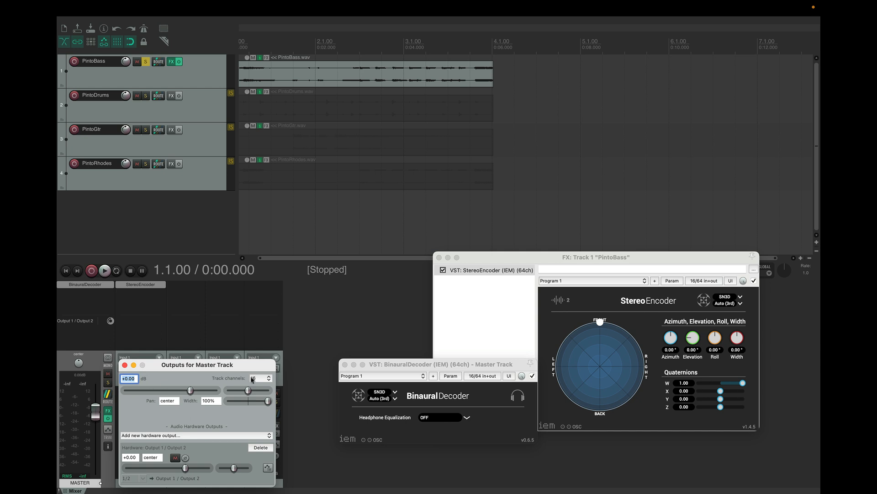
left_click(266, 380)
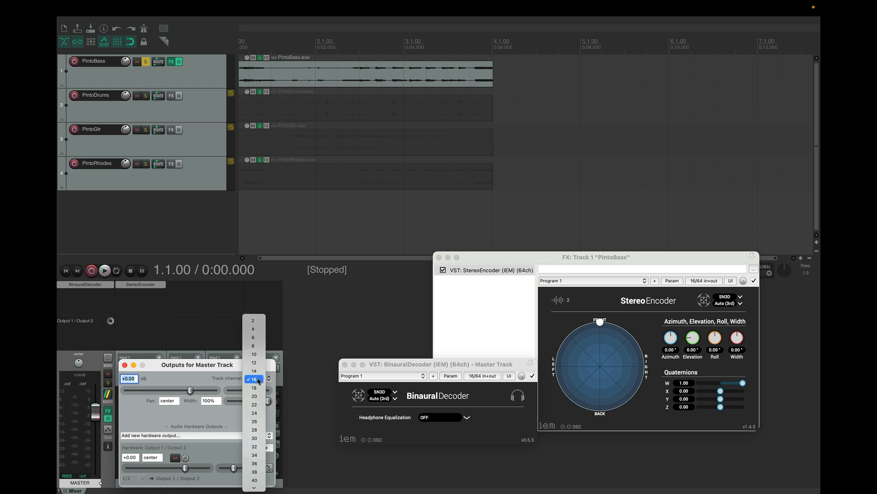
left_click(214, 380)
left_click_drag(162, 365, 384, 251)
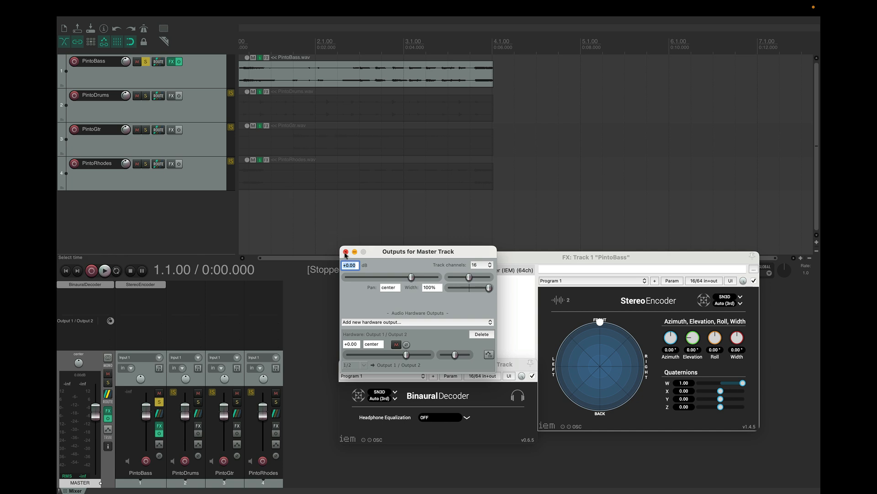
left_click(346, 252)
left_click(292, 212)
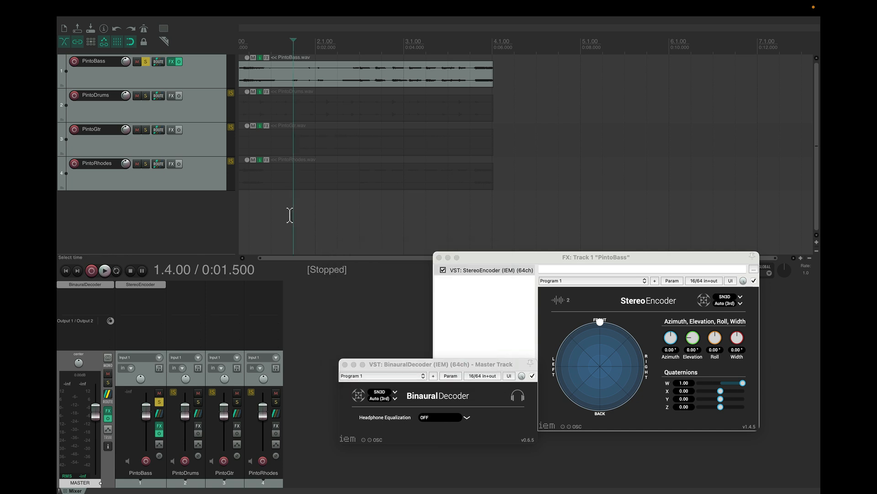
- Place the edit cursor at 1.2.00 and play the soloed PintoBass track to check the track and master level meters
left_click(241, 45)
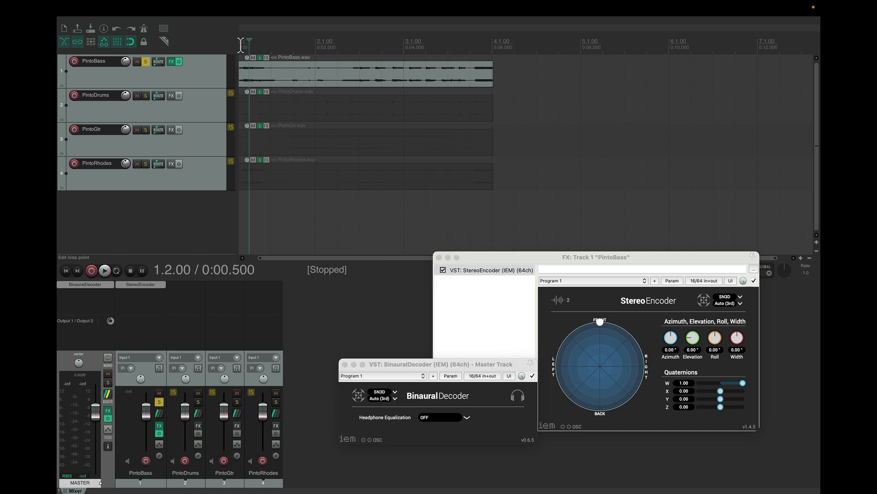
key("space")
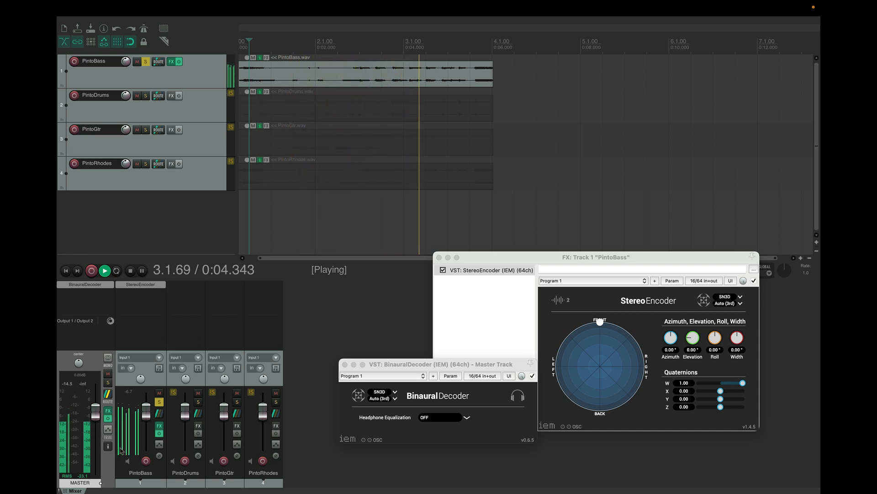
key("space")
key("space")
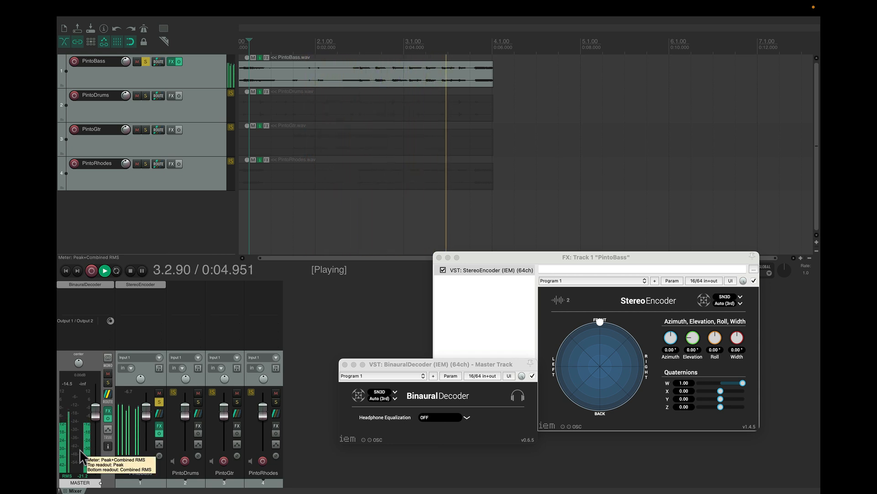
key("space")
key("space")
mouse_move(247, 4)
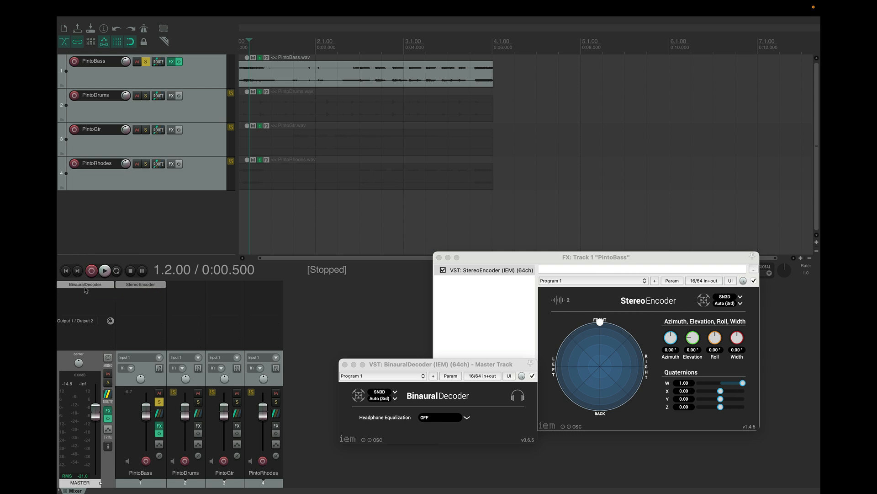
- Raise the StereoEncoder window, place the source at about -3° azimuth and 39° elevation during playback, and turn on repeat
left_click_drag(508, 263, 499, 156)
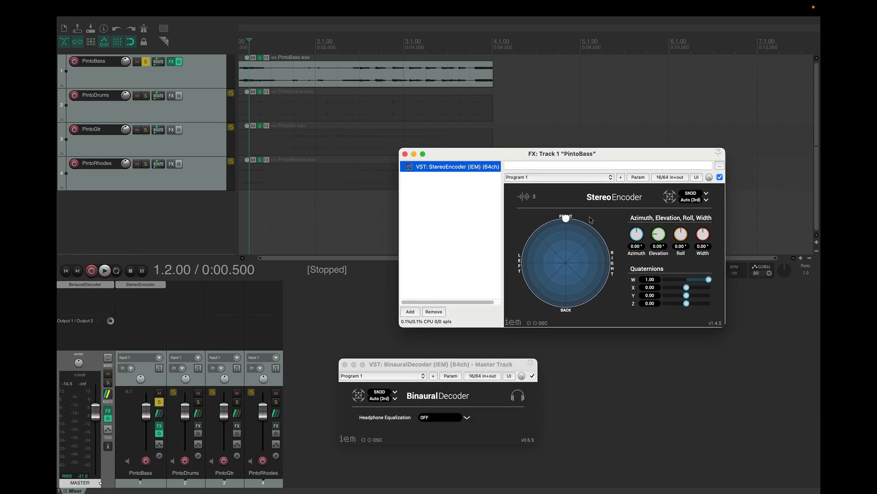
key("space")
mouse_move(566, 218)
left_mouse_down()
mouse_move(532, 232)
mouse_move(523, 252)
mouse_move(538, 296)
mouse_move(556, 307)
mouse_move(585, 305)
mouse_move(589, 242)
mouse_move(567, 241)
mouse_move(558, 310)
mouse_move(567, 316)
mouse_move(569, 218)
mouse_move(568, 228)
left_mouse_up()
key("space")
left_click(117, 270)
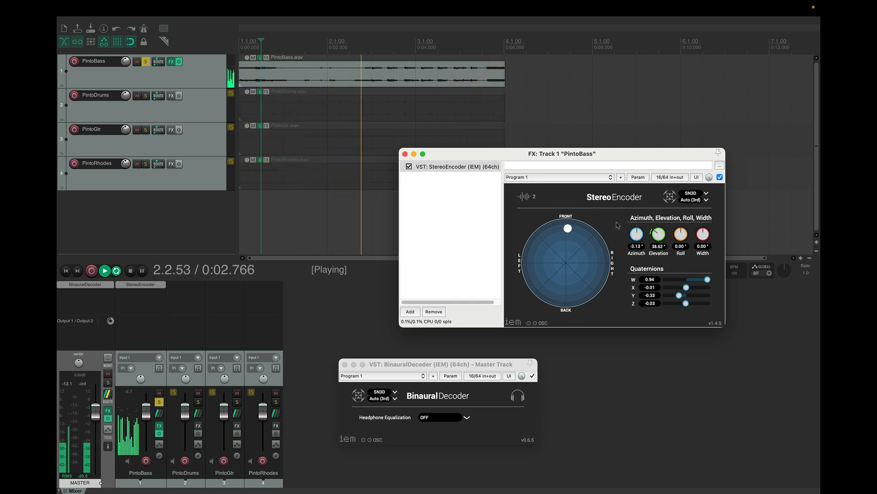
- Audition a stereo width of about 86° with the source almost overhead, then stop playback and narrow the width to about 0.3°
left_click_drag(704, 234, 704, 214)
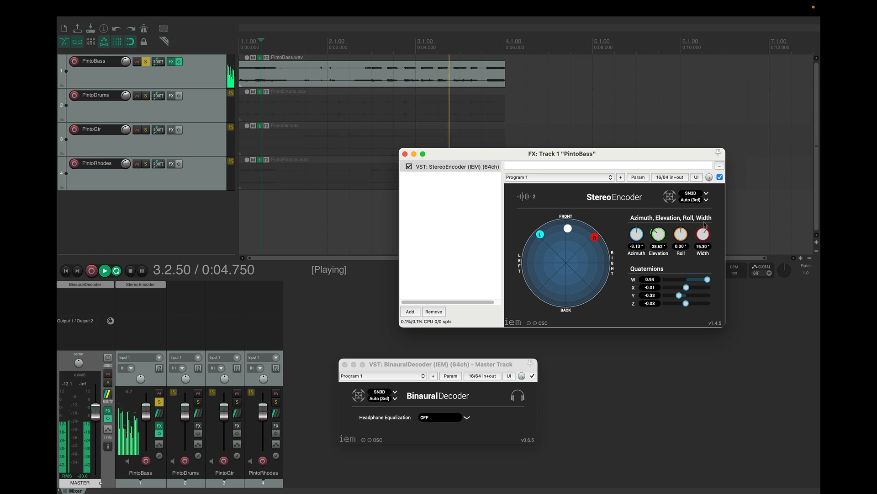
left_click_drag(568, 228, 569, 264)
key("space")
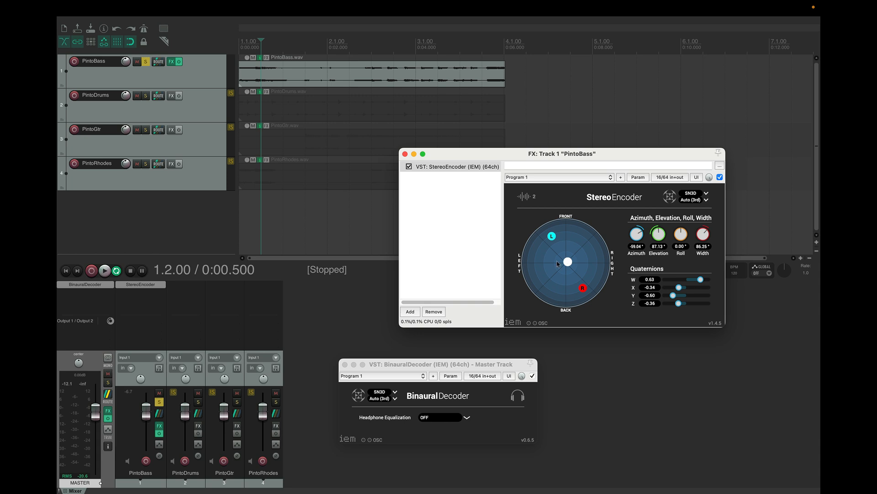
left_click_drag(569, 264, 573, 264)
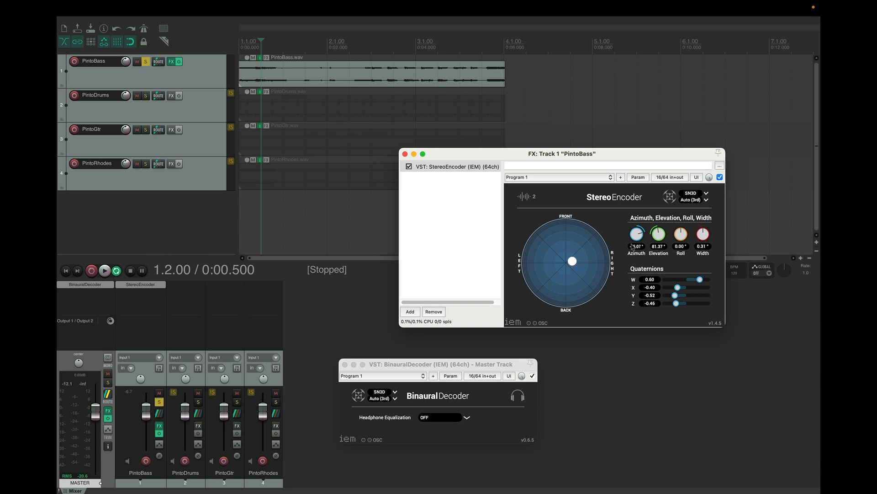
- Widen the PintoBass source to about 114° while auditioning it, and turn its azimuth to about 47°
left_click_drag(703, 237, 704, 228)
key("space")
left_click_drag(703, 234, 687, 68)
key("space")
left_click_drag(635, 236, 602, 349)
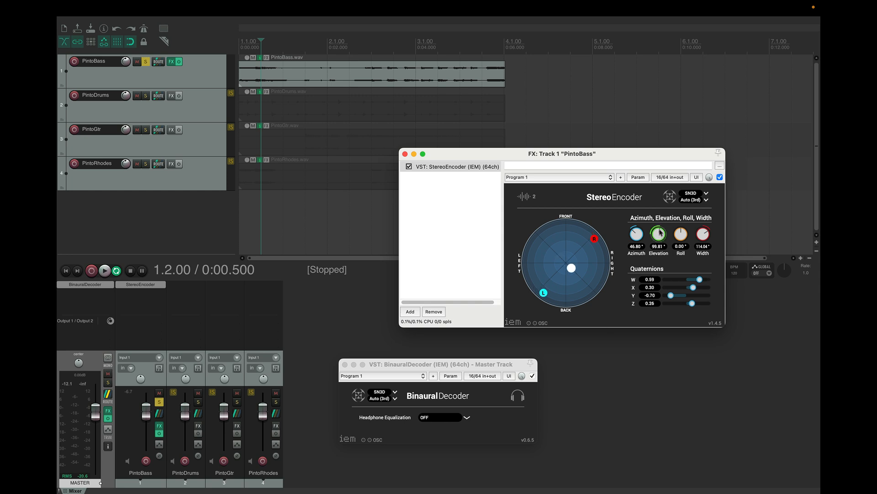
- Set the StereoEncoder to about 48° azimuth, 84° elevation, 3° roll and 125° width, and move its window higher
left_click_drag(660, 223, 661, 242)
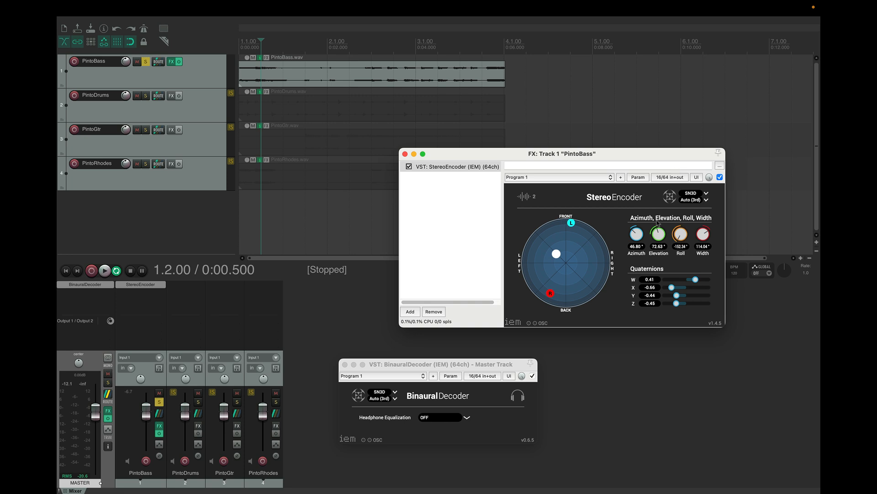
mouse_move(656, 241)
left_mouse_down()
mouse_move(655, 233)
mouse_move(652, 243)
left_mouse_up()
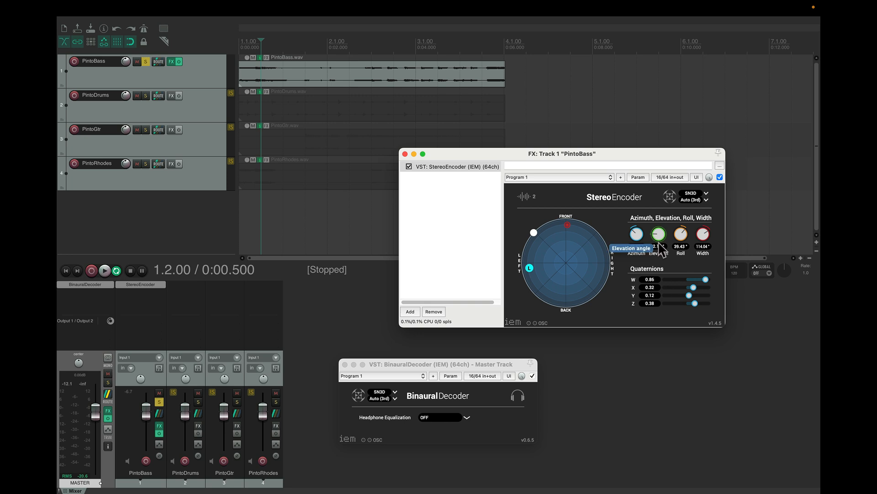
left_click_drag(658, 236, 652, 229)
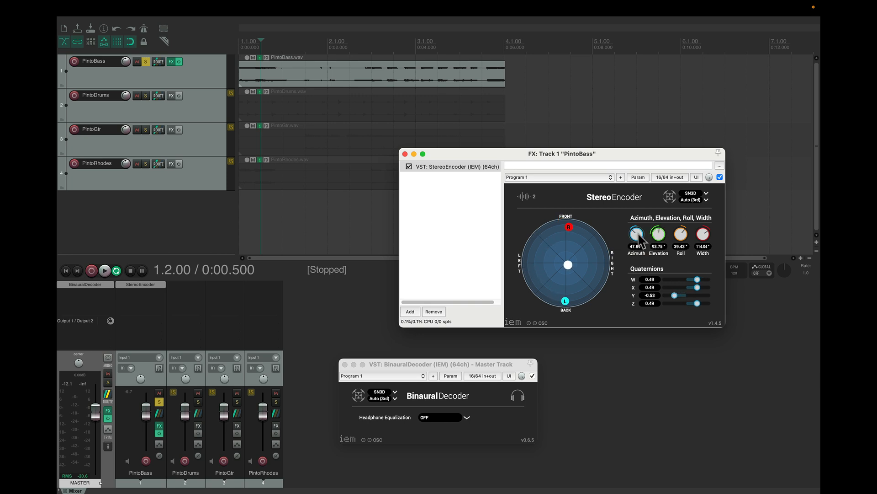
left_click_drag(451, 158, 475, 114)
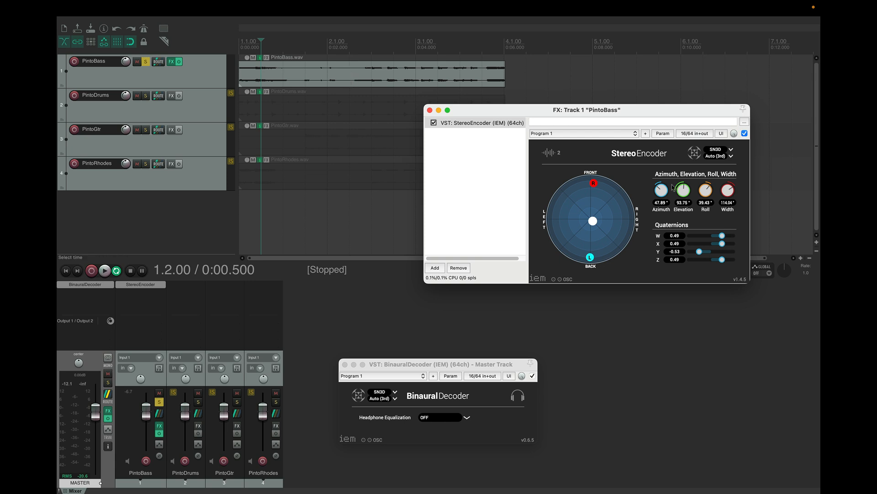
left_click_drag(682, 191, 727, 199)
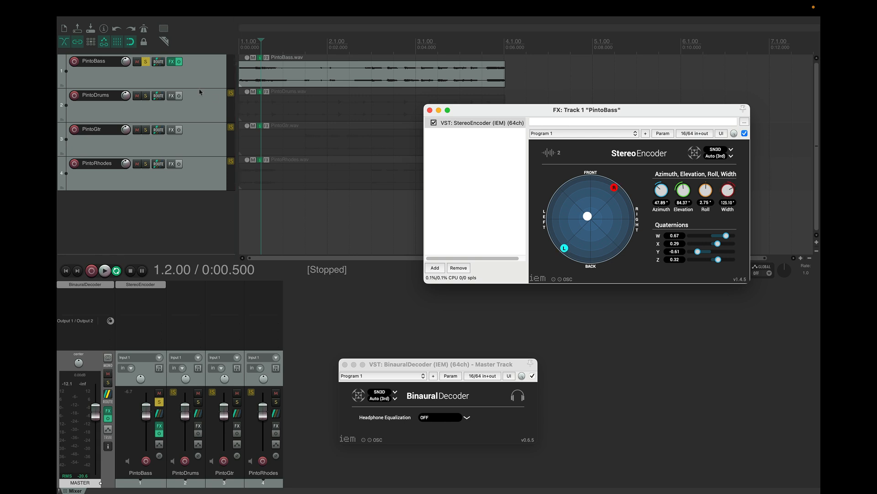
- Show the StereoEncoder's Azimuth Angle envelope on the PintoBass track and make its lane taller
left_click(172, 74)
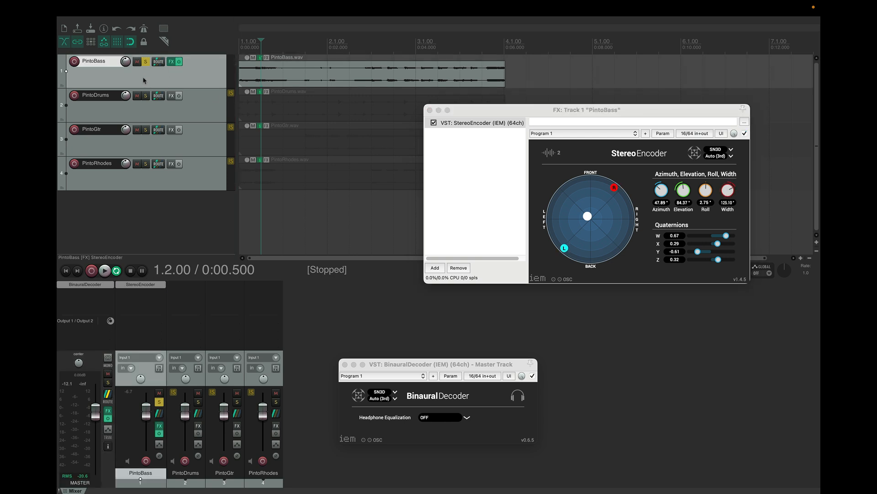
left_click(159, 444)
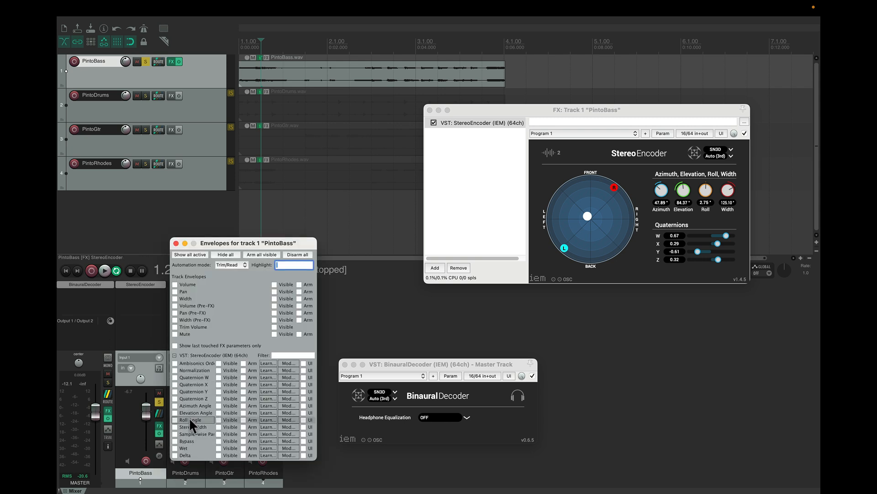
left_click(175, 406)
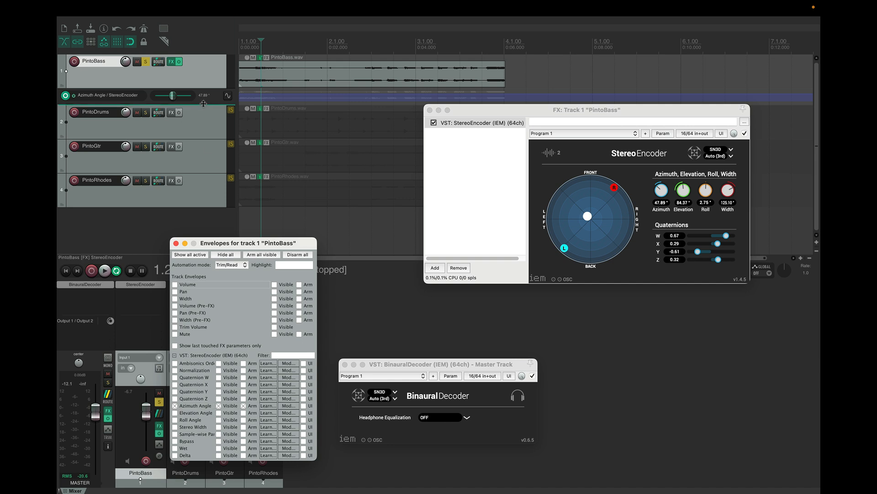
left_click_drag(203, 104, 204, 152)
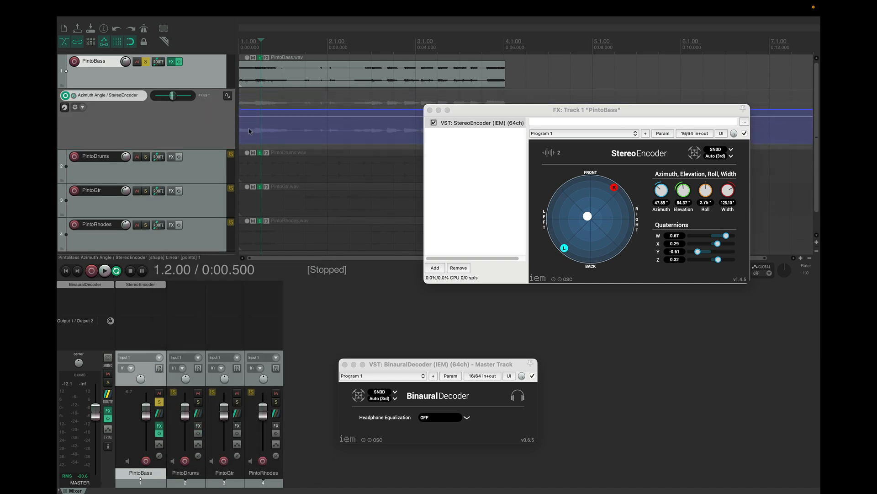
- Draw a freehand wavy azimuth automation curve along the PintoBass clip and play it back
mouse_move(239, 140)
left_mouse_down()
mouse_move(260, 111)
mouse_move(306, 138)
mouse_move(333, 141)
mouse_move(379, 90)
mouse_move(399, 114)
mouse_move(443, 94)
mouse_move(480, 108)
left_mouse_up()
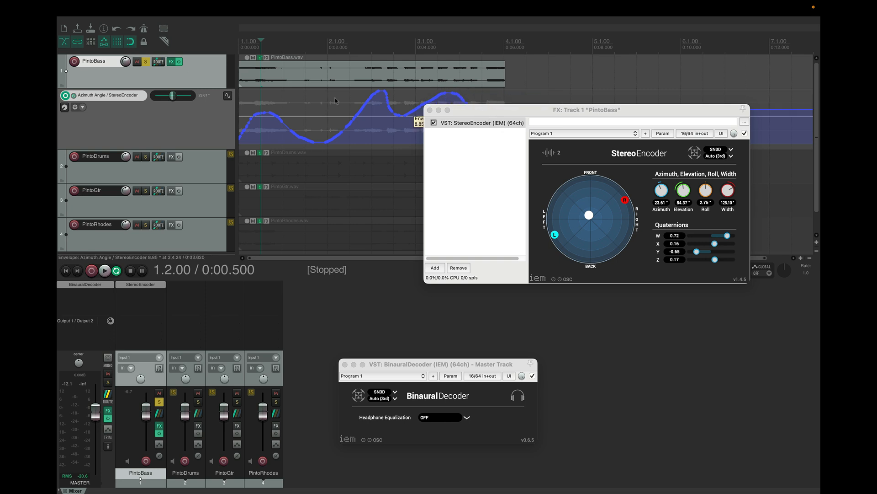
key("space")
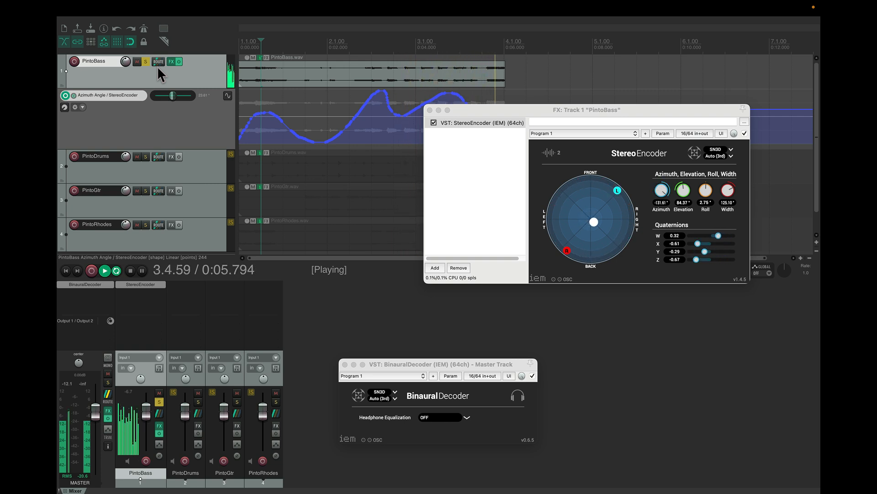
key("space")
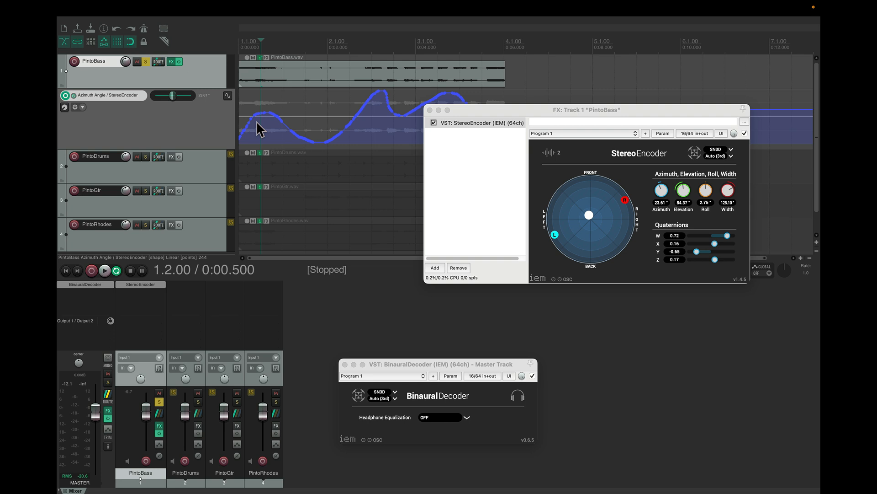
- Redraw the azimuth envelope as one rise to a peak near 3.1.00 and a fall just past 4.1.00, and play it back
mouse_move(241, 138)
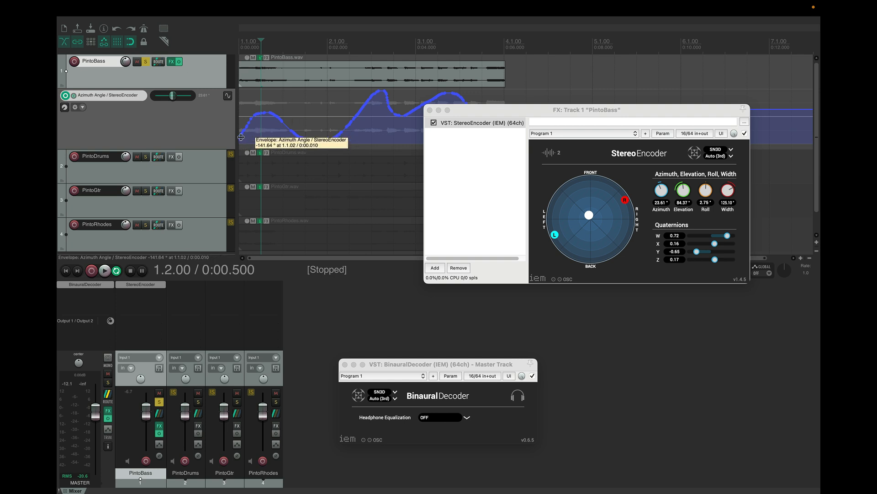
mouse_move(244, 139)
left_mouse_down()
mouse_move(393, 87)
mouse_move(453, 102)
mouse_move(478, 121)
mouse_move(512, 122)
mouse_move(515, 141)
left_mouse_up()
key("space")
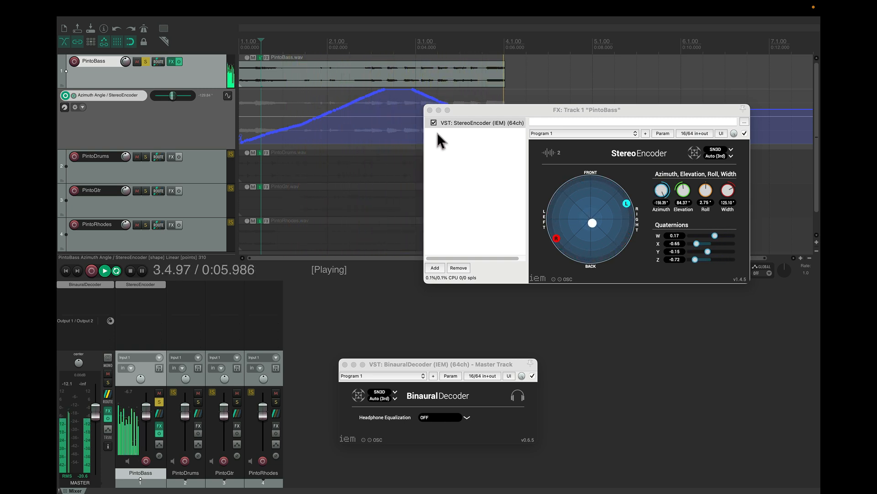
key("space")
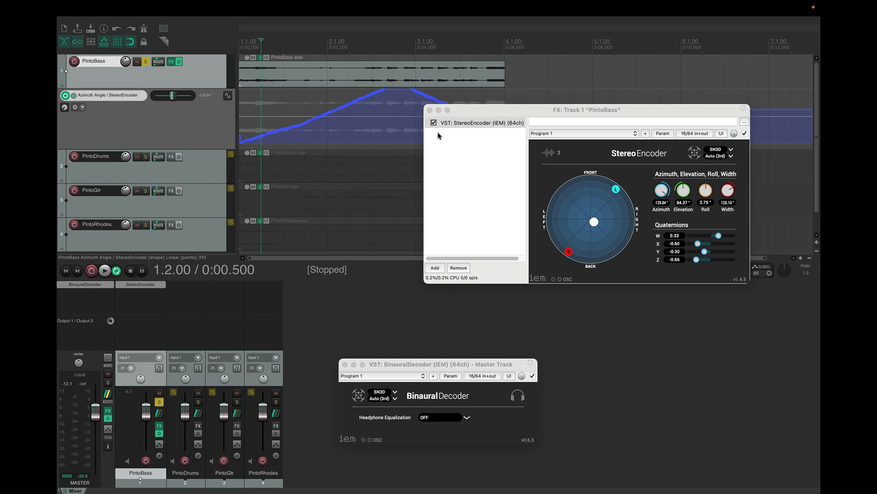
- Close the PintoBass effects window and switch the solo from PintoBass to PintoDrums
left_click(430, 110)
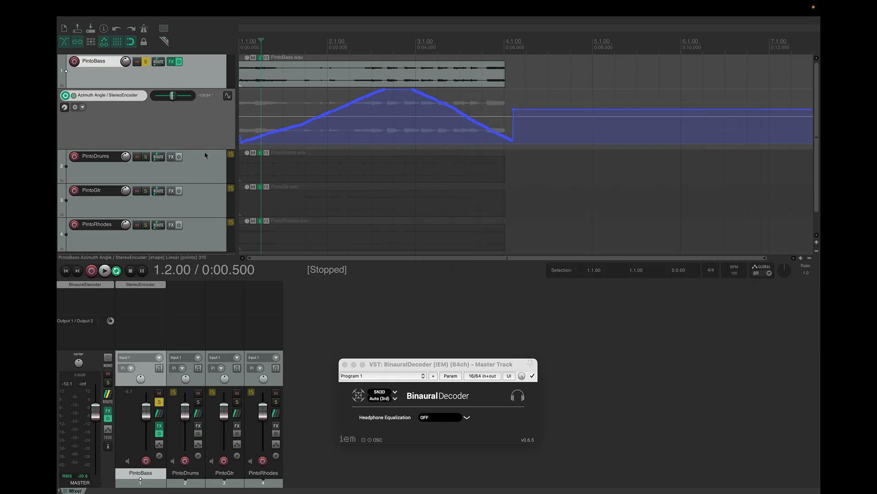
left_click(145, 61)
left_click(145, 156)
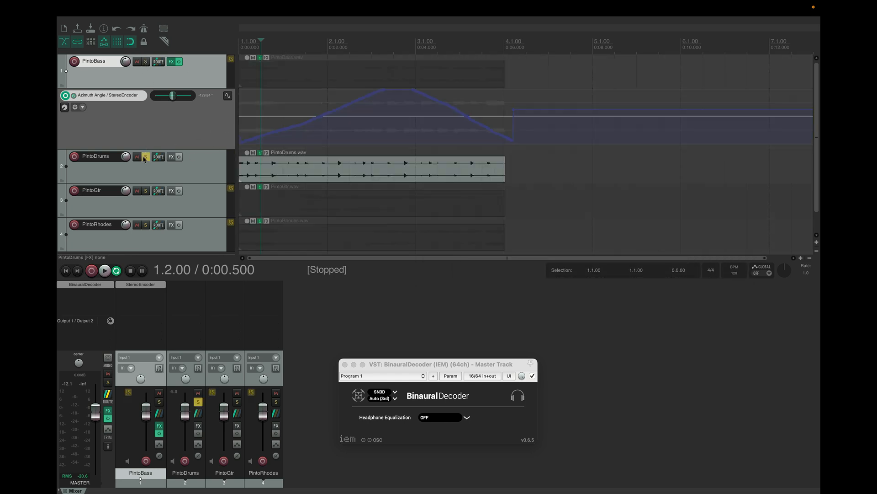
- Add the IEM RoomEncoder (64ch) VST to the PintoDrums track and move its window clear of the track controls
left_click(172, 158)
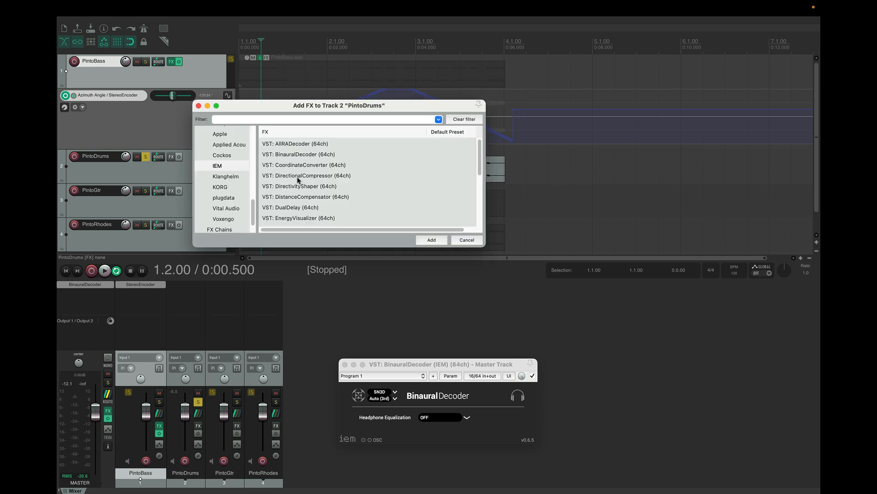
scroll(337, 193, "down", 5)
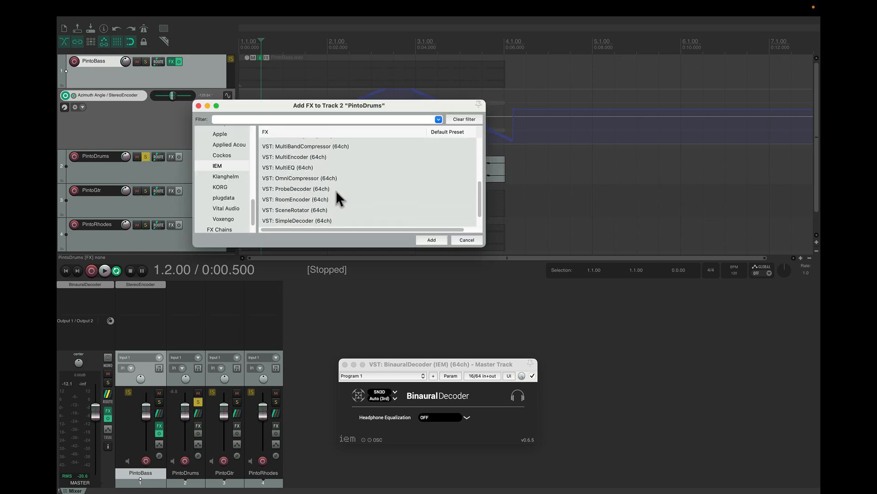
left_click(295, 179)
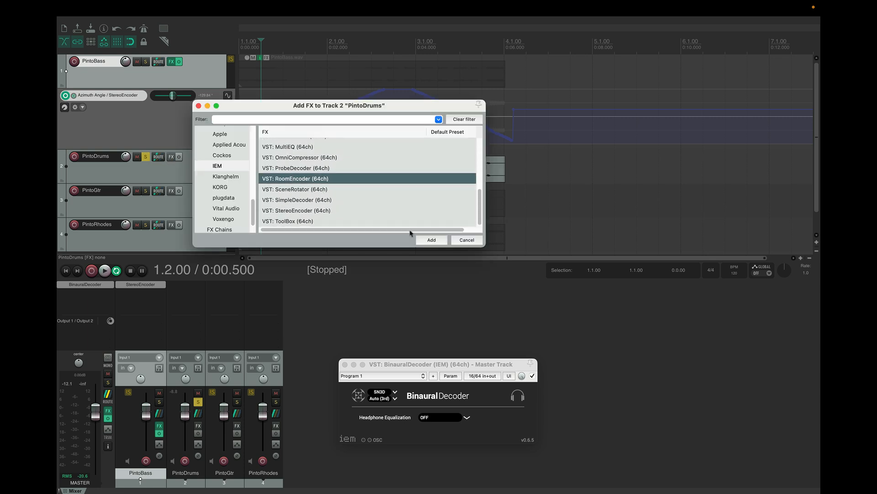
left_click(431, 240)
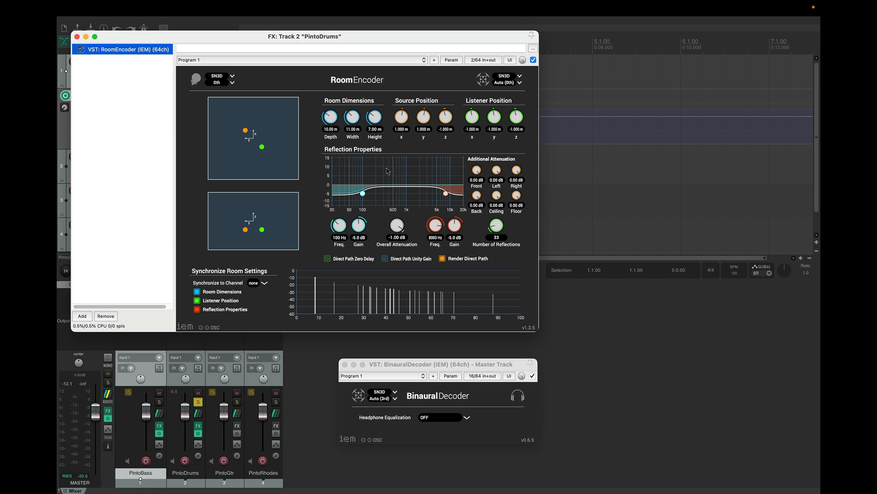
left_click_drag(314, 41, 521, 99)
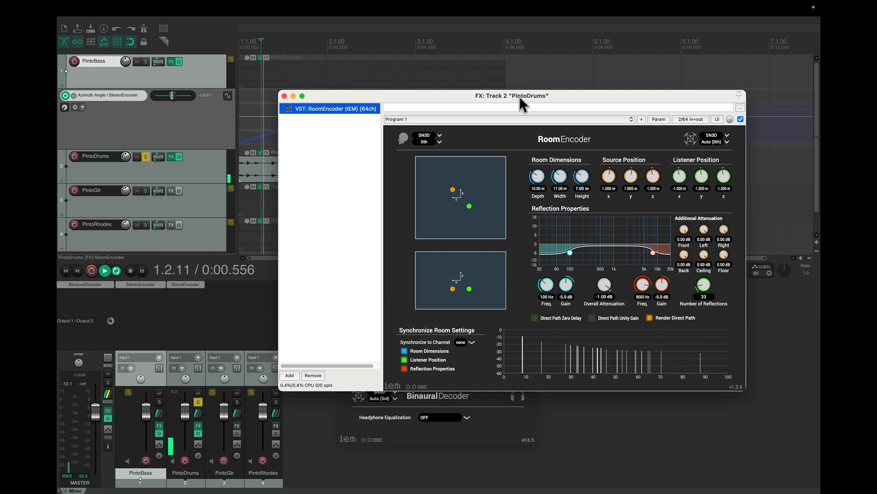
- Audition PintoDrums, set its track channel count to 16 in the routing, and restart playback
key("space")
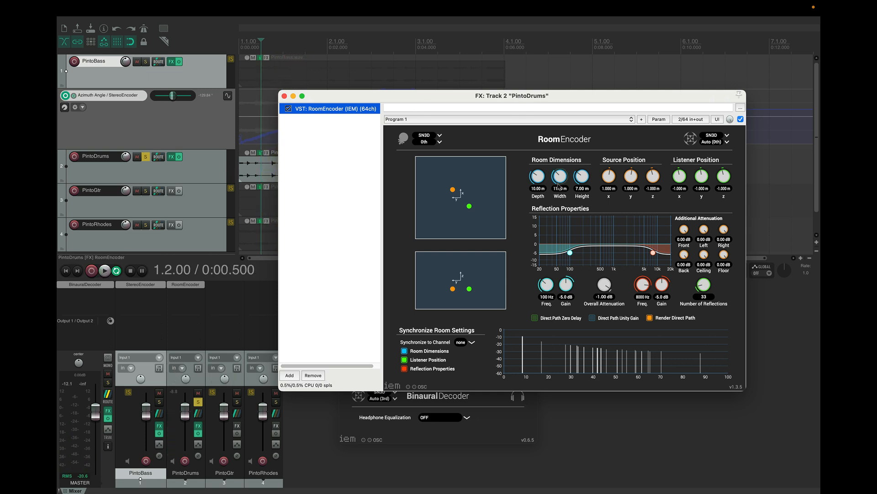
key("space")
key("space")
left_click(197, 413)
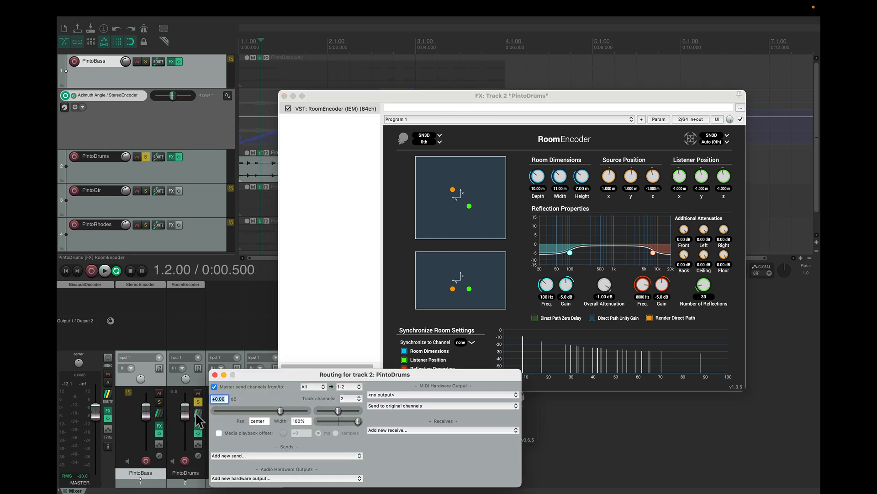
left_click(360, 399)
left_click(354, 459)
key("space")
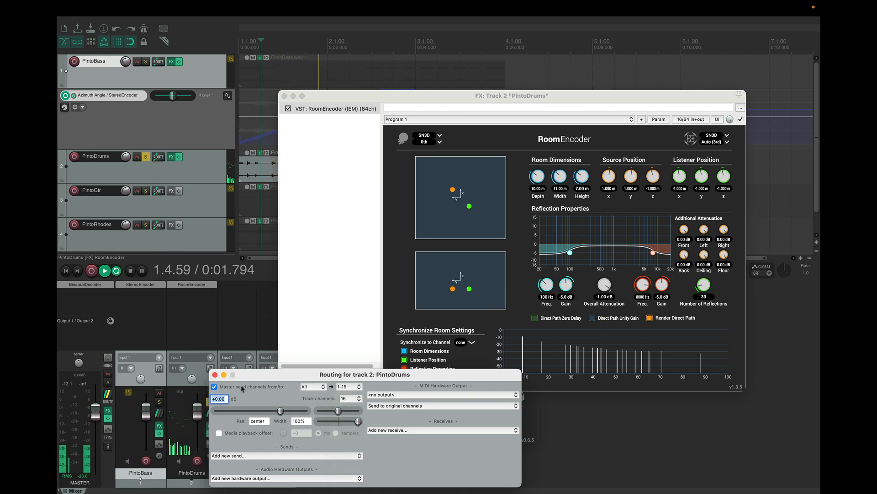
- Close the PintoDrums routing window and move the RoomEncoder listener near the room centre, to about y 0.16 m and z 0.03 m
left_click_drag(253, 375, 261, 342)
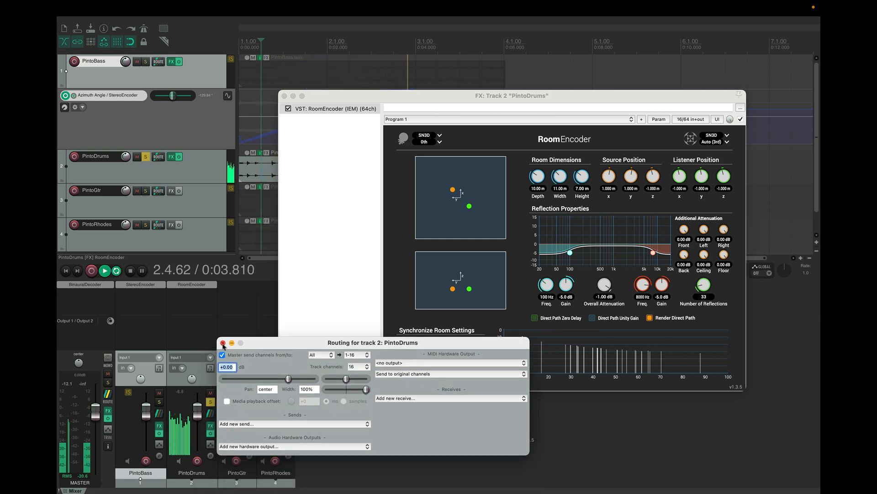
left_click(223, 343)
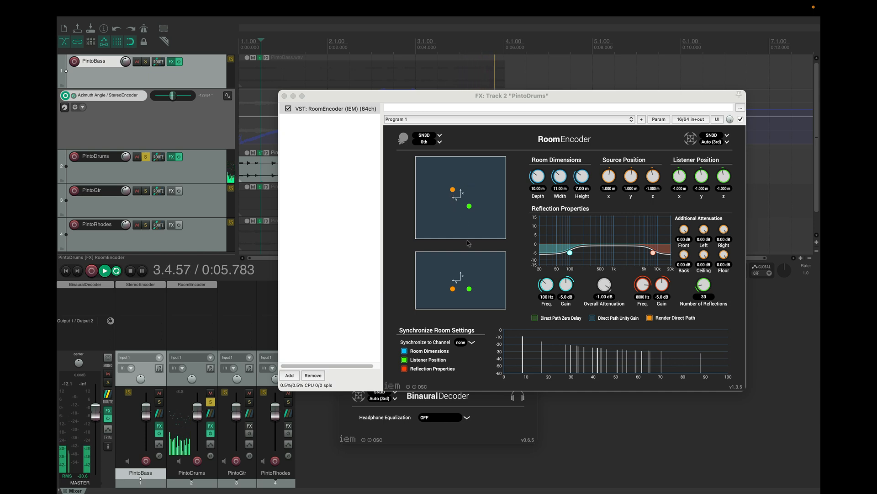
left_click_drag(469, 289, 460, 283)
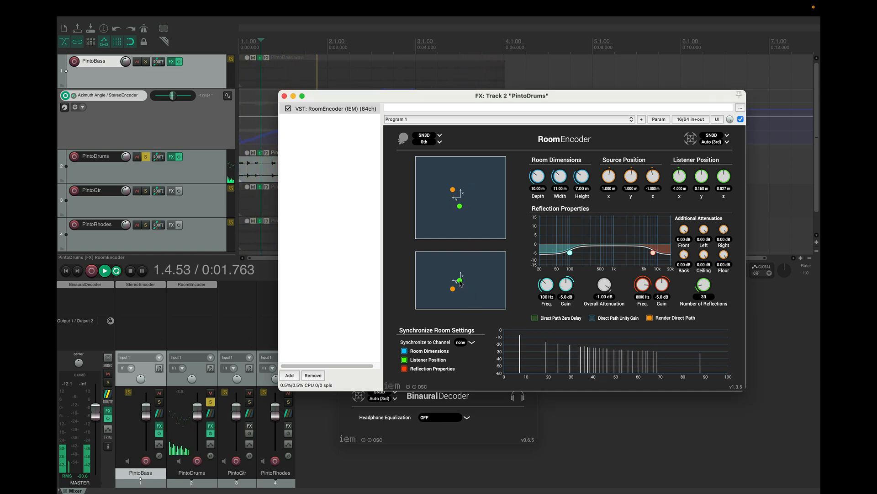
- Move the RoomEncoder sound source to different spots around the listener near the room centre, including about 0.86 m along y, while the drums play
left_click_drag(453, 189, 461, 207)
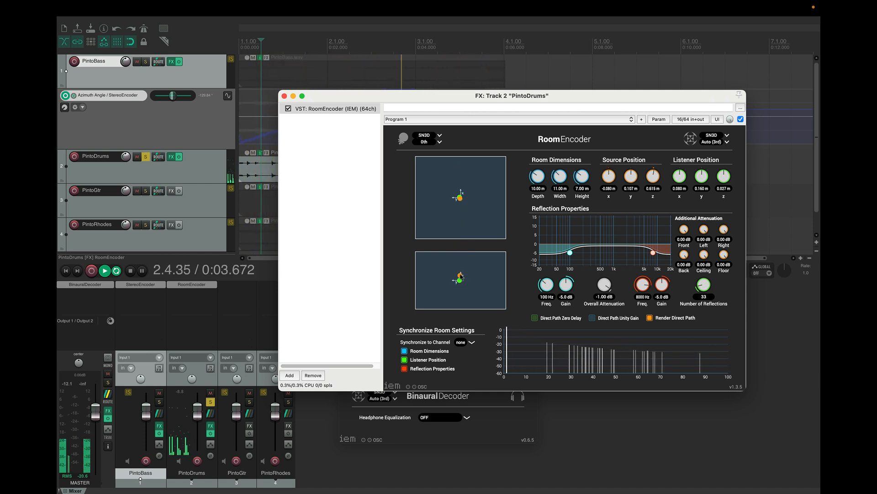
left_click_drag(461, 256, 461, 278)
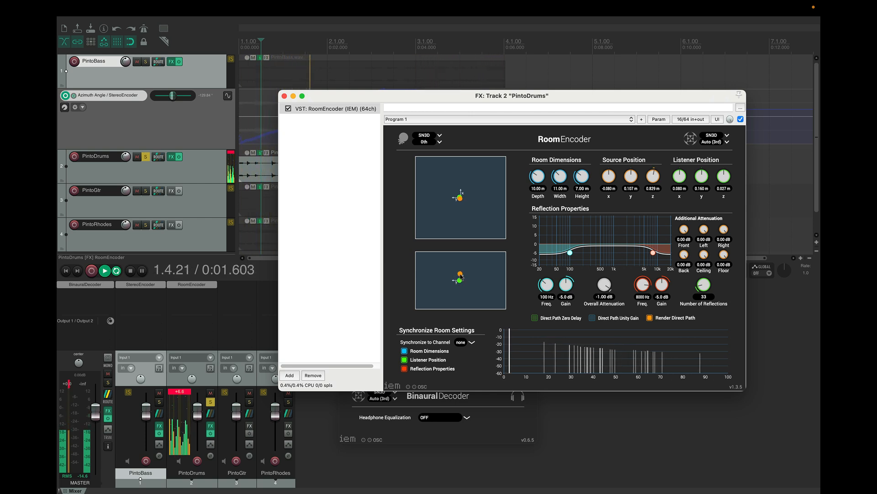
left_click_drag(462, 279, 454, 280)
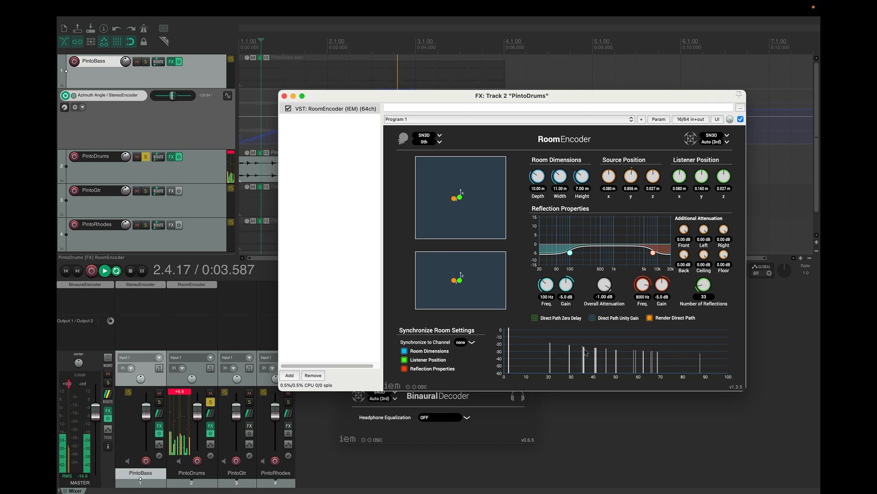
left_click_drag(454, 280, 460, 283)
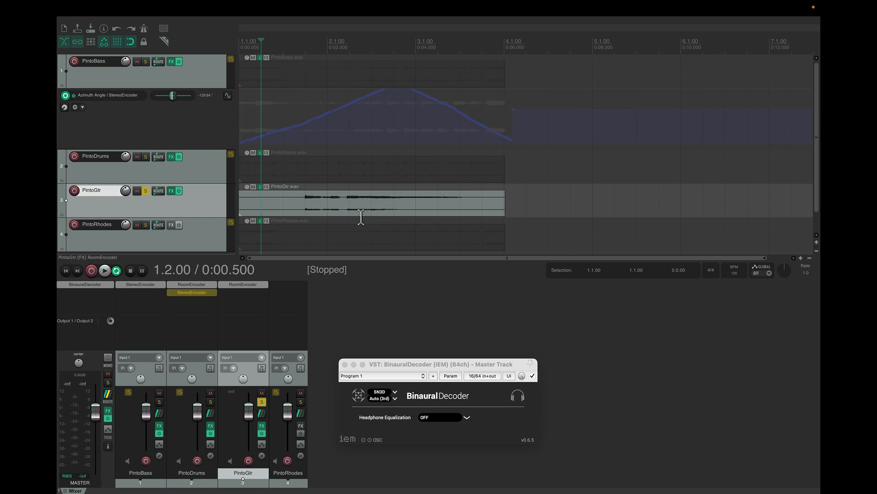
- Switch to the IEM Plug-in Suite web page and examine the RoomEncoder entry in the plug-in descriptions
key("ctrl+Right")
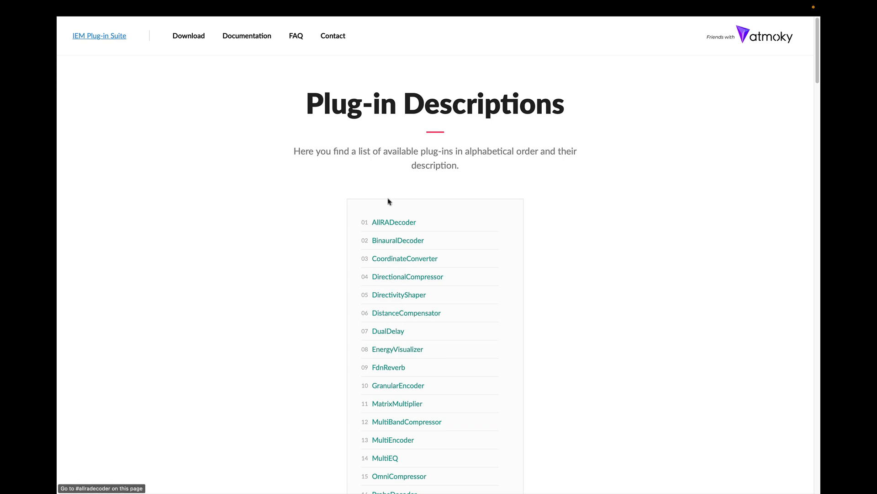
scroll(358, 320, "down", 3)
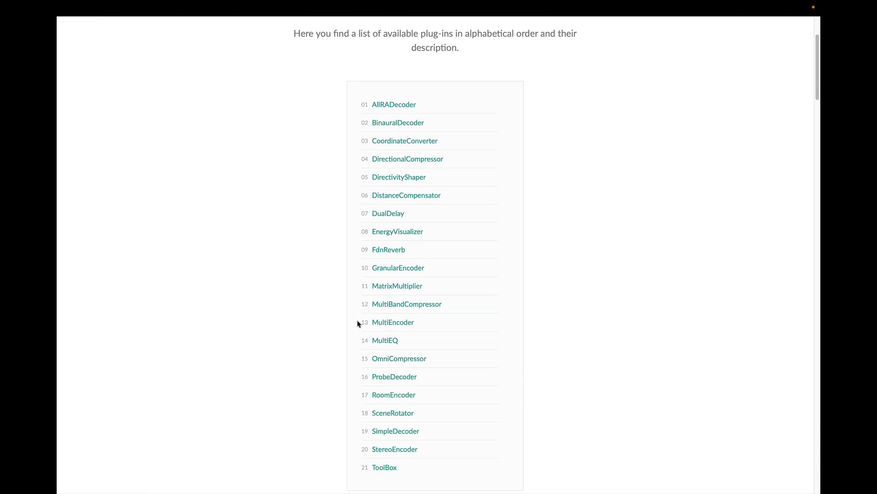
left_click(380, 365)
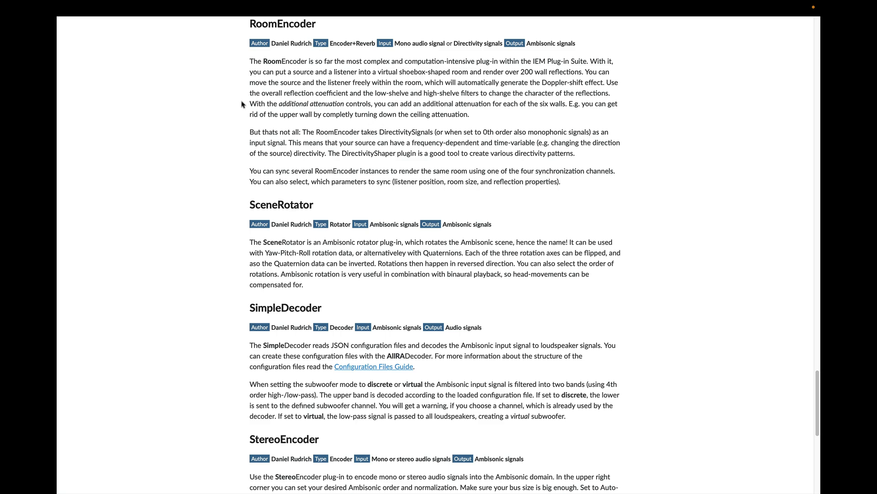
scroll(229, 105, "up", 2)
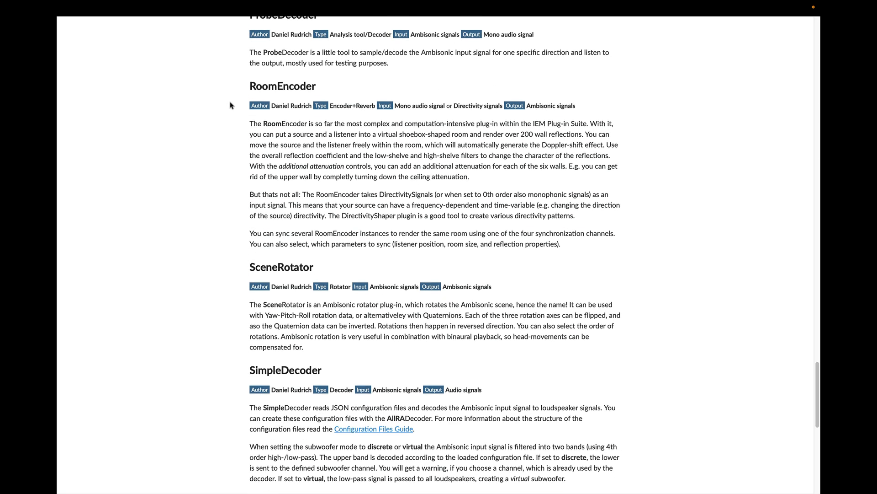
scroll(230, 105, "up", 1)
scroll(230, 105, "down", 1)
scroll(230, 105, "up", 1)
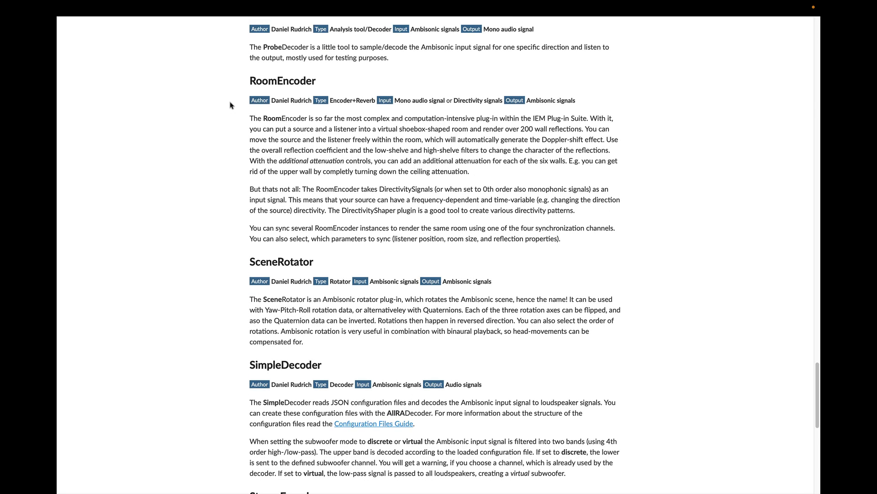
scroll(230, 106, "up", 2)
scroll(230, 105, "down", 2)
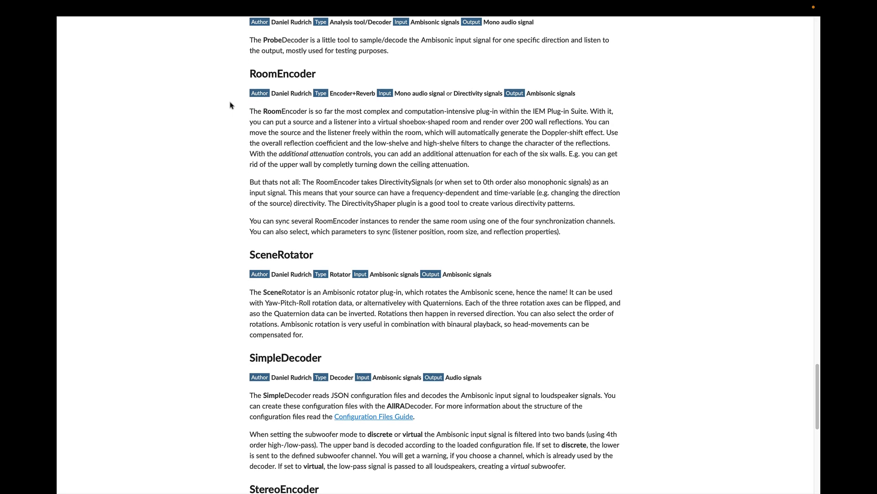
scroll(230, 105, "up", 1)
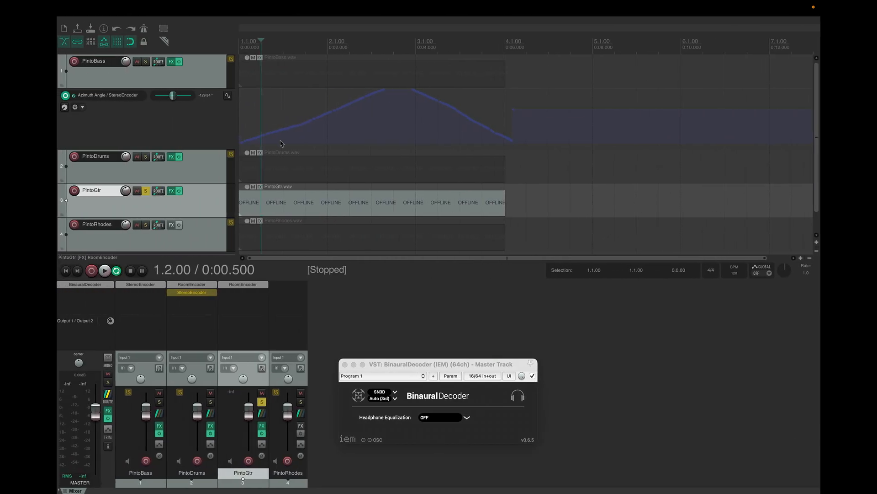
- Switch back to REAPER and add the IEM StereoEncoder (64ch) VST to the PintoRhodes track
left_click(202, 181)
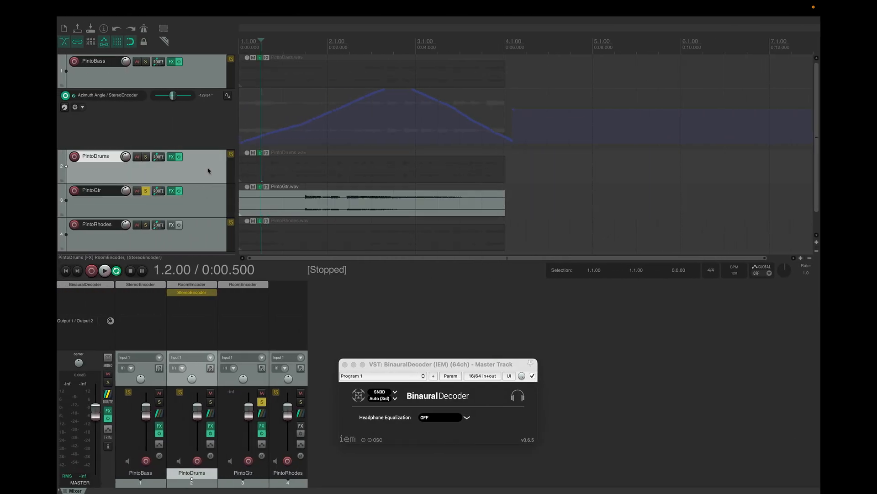
left_click(171, 226)
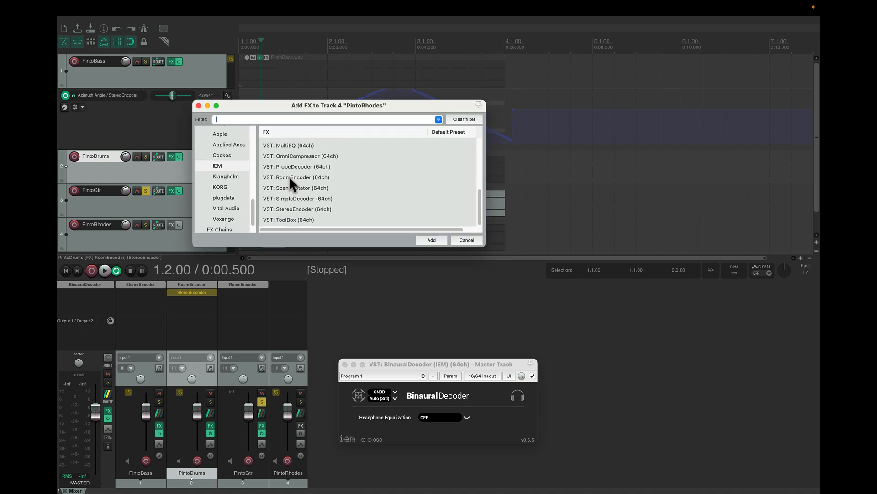
left_click(289, 210)
left_click(431, 241)
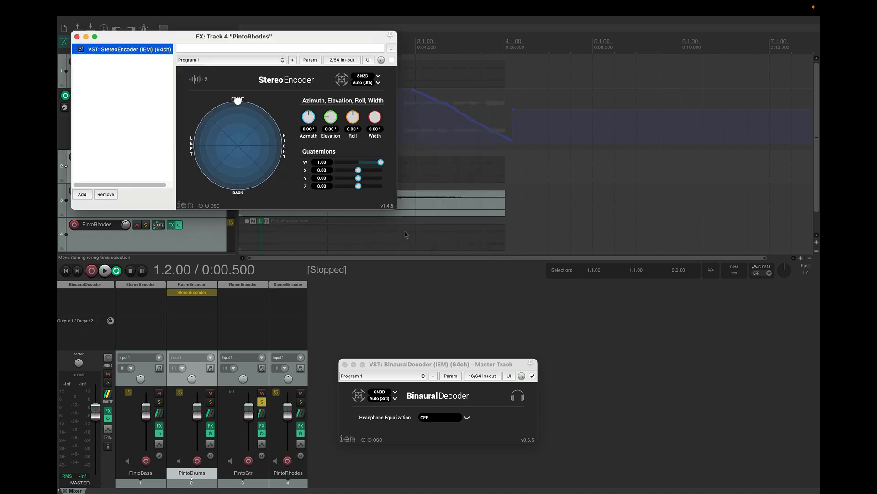
- Set the PintoRhodes StereoEncoder to about 1° azimuth, 46° elevation and 65° width
left_click_drag(235, 103, 237, 120)
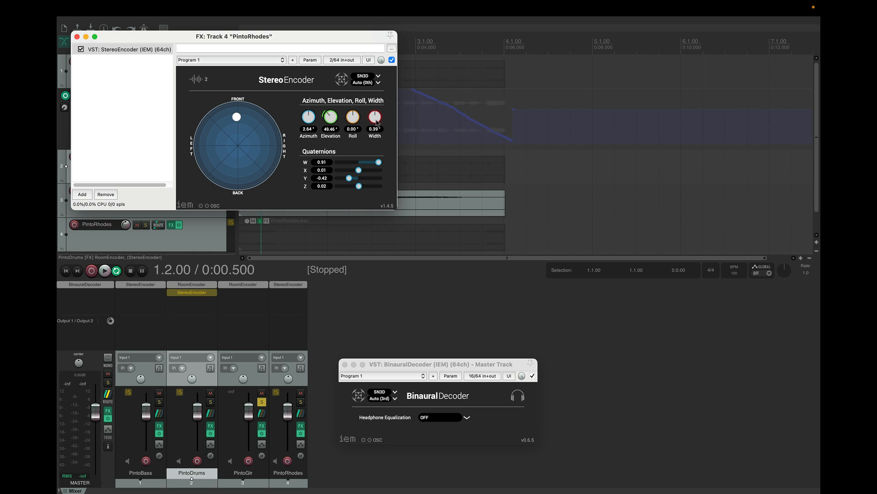
left_click_drag(377, 116, 377, 110)
left_click_drag(236, 117, 237, 114)
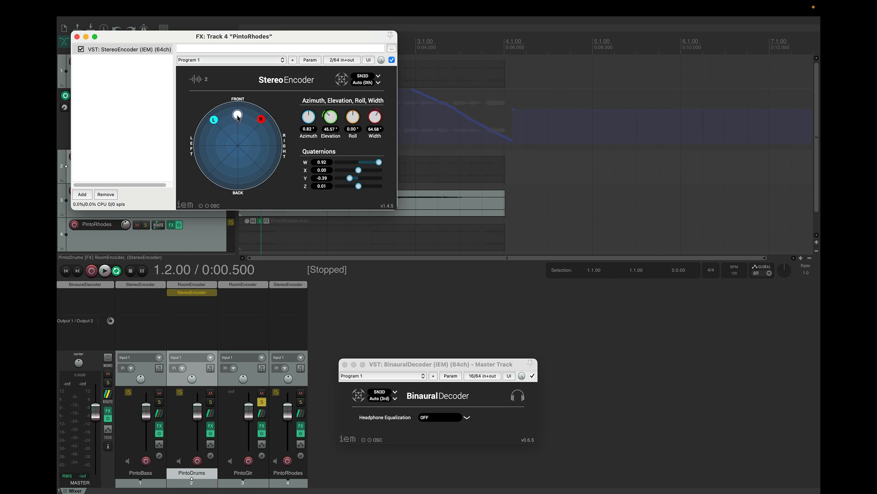
- Close the PintoRhodes effects window, take PintoGtr out of solo and play the full mix
left_click(77, 37)
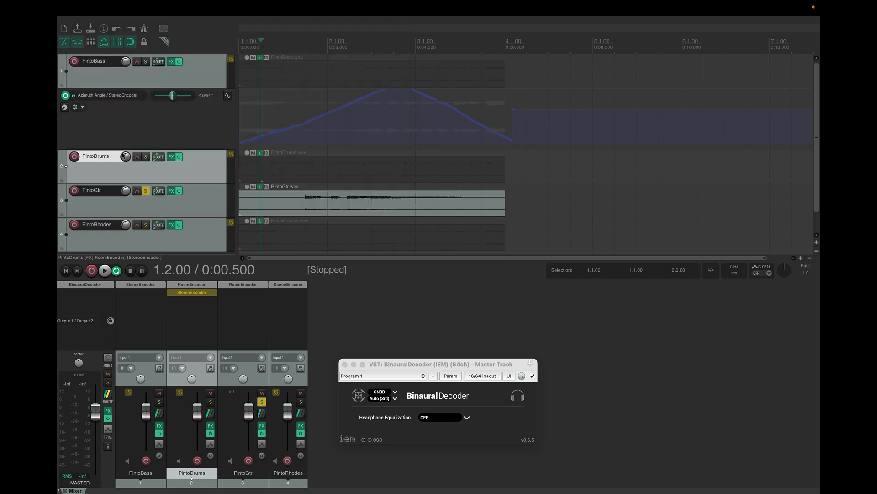
left_click(146, 192)
key("space")
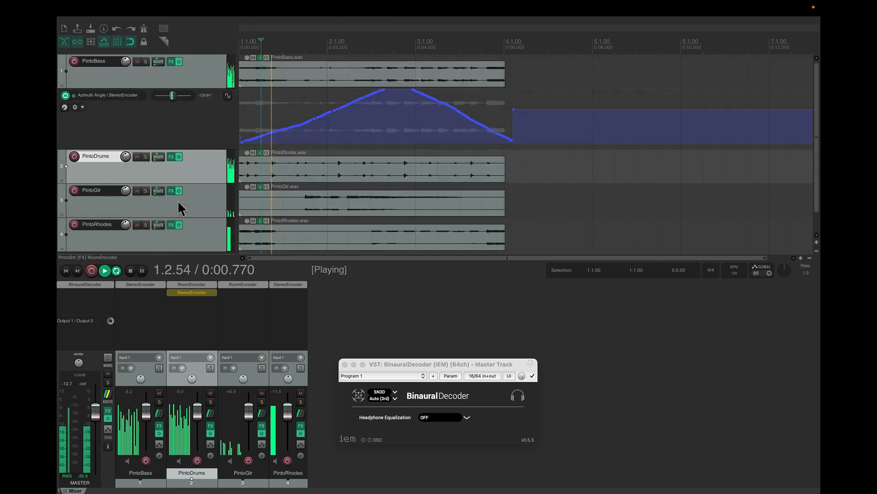
- Set the PintoRhodes track channel count to 16 in its routing and close the routing window
left_click(192, 233)
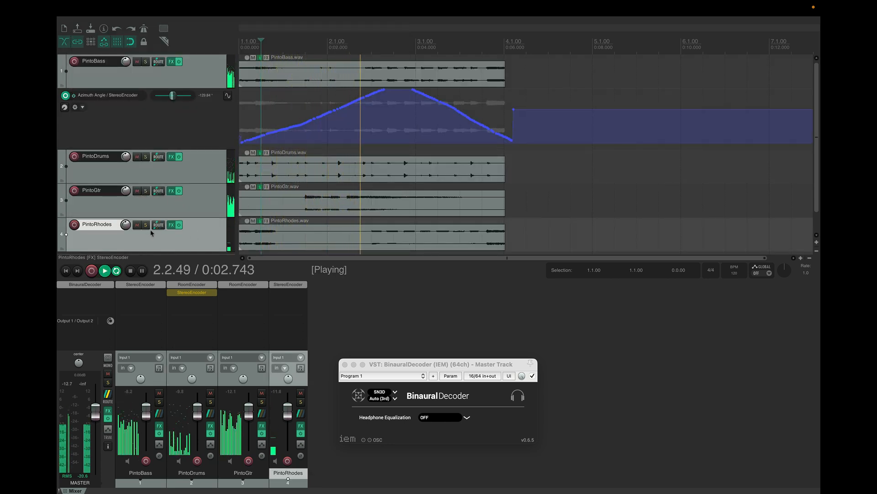
left_click(158, 224)
left_click(381, 246)
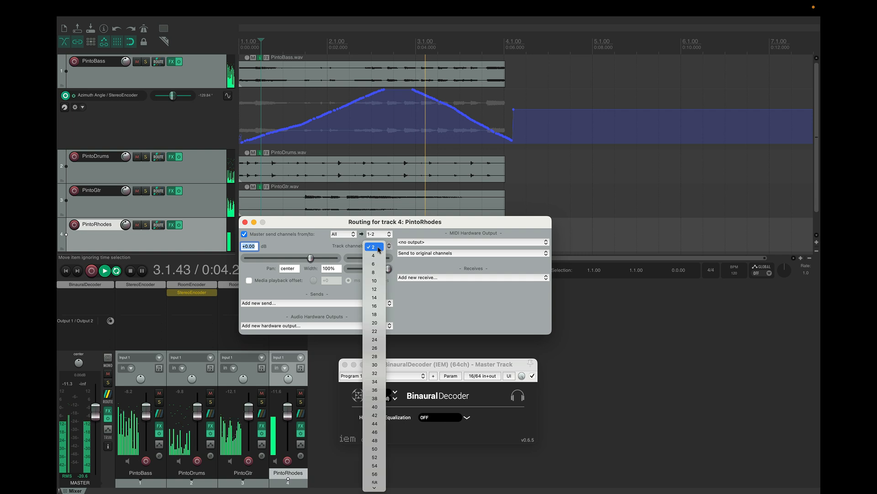
left_click(377, 303)
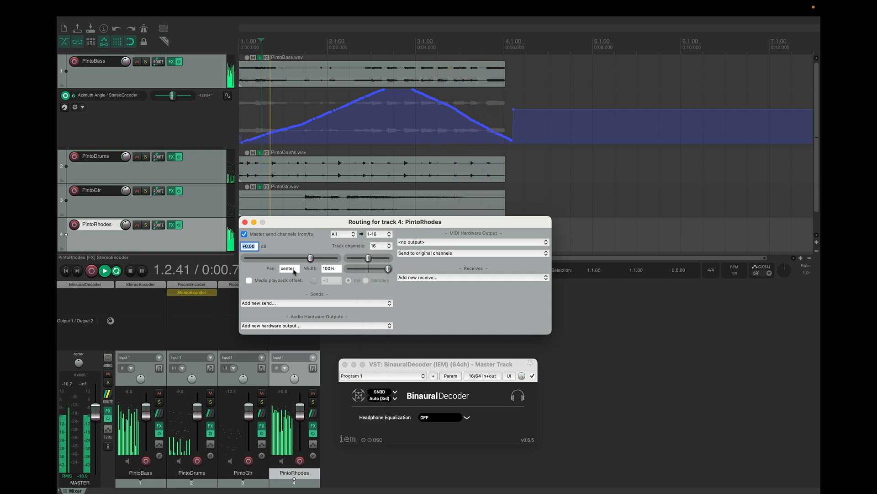
left_click(245, 222)
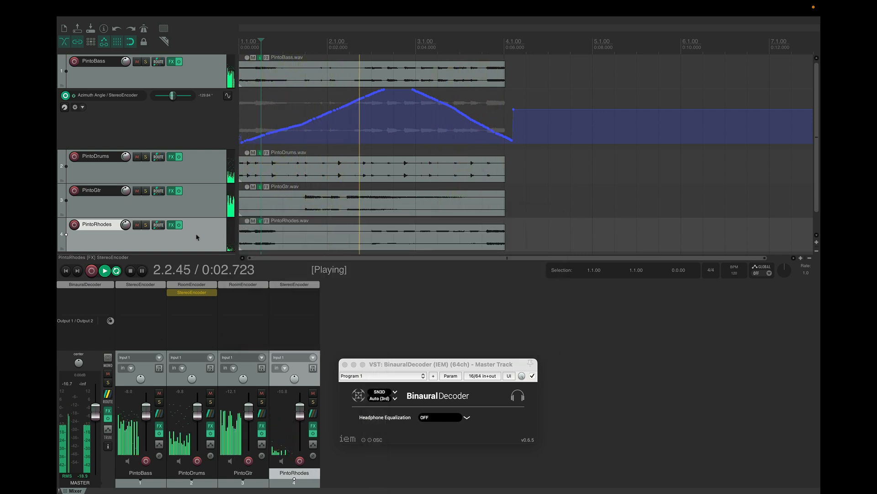
- Watch the automated StereoEncoder on PintoBass during playback, close its window, select PintoDrums and stop playback
left_click(171, 61)
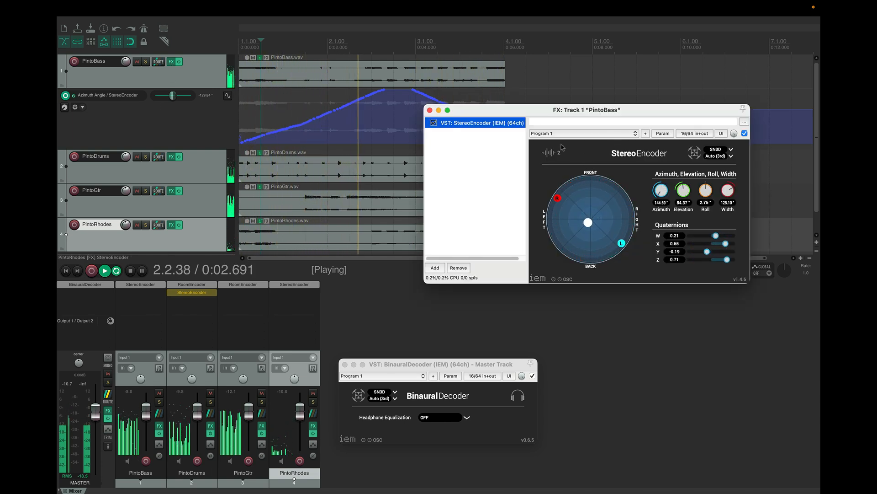
left_click(430, 110)
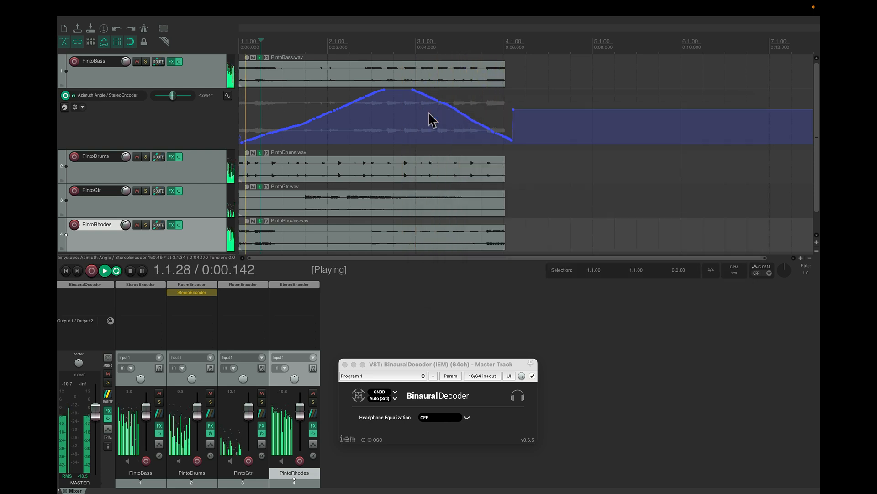
left_click(168, 137)
left_click(172, 173)
key("space")
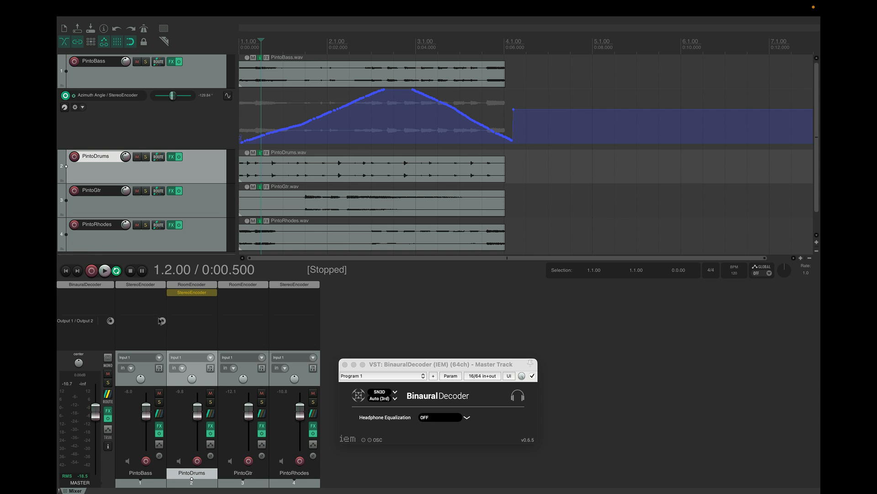
- Review the render-to-file settings for the master mix and leave them without rendering
left_click(120, 8)
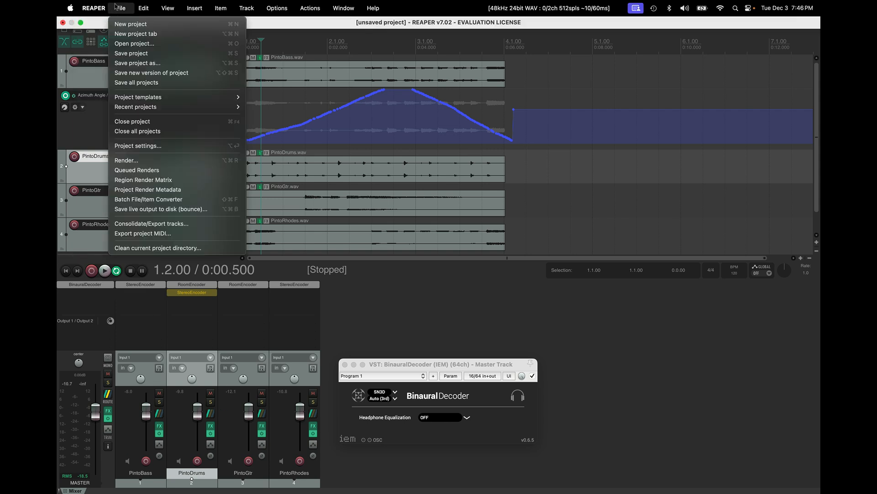
left_click(138, 161)
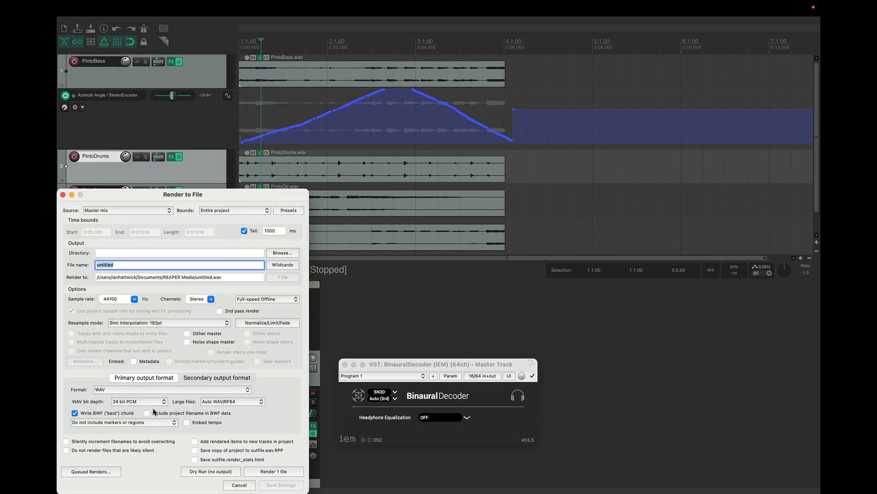
left_click_drag(123, 194, 466, 89)
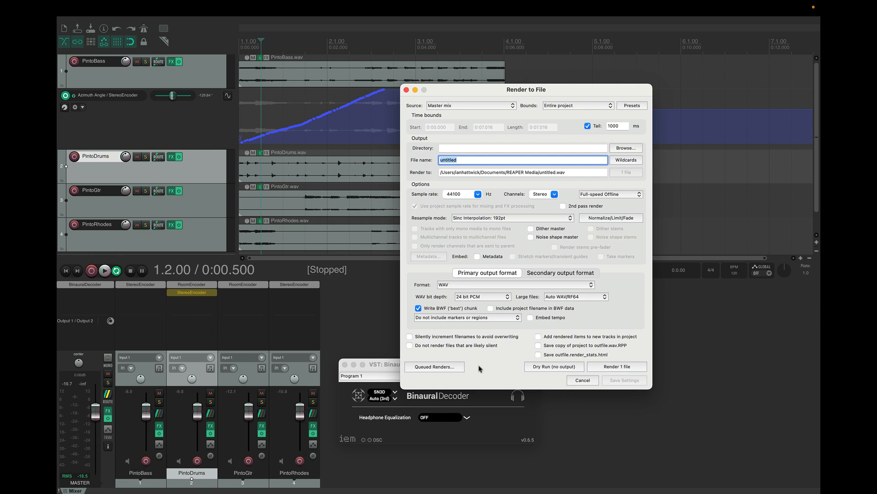
left_click(590, 381)
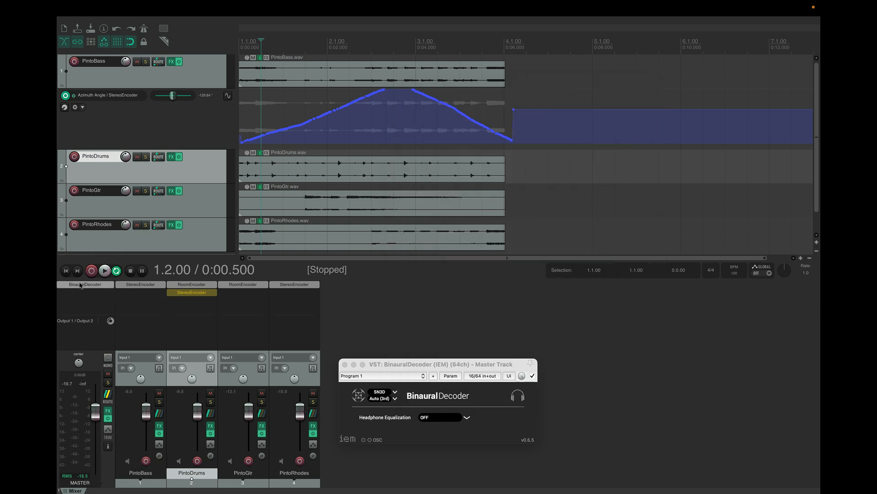
- Add the IEM AllRADecoder (64ch) VST to the master track and bypass the BinauralDecoder
left_click(80, 285)
left_click(80, 284)
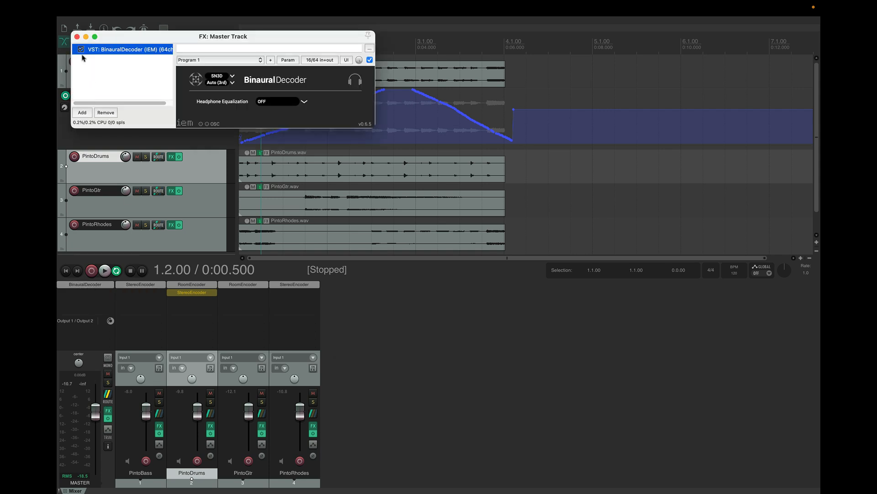
left_click(82, 113)
scroll(326, 167, "up", 5)
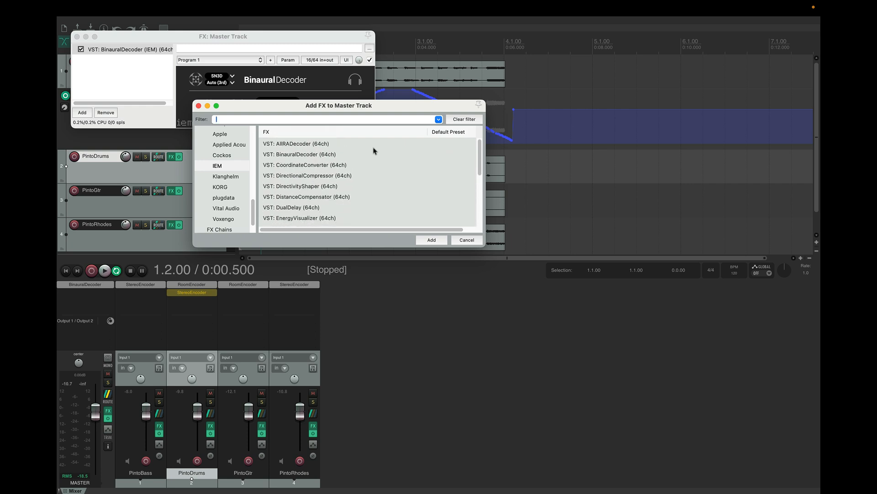
left_click(313, 144)
left_click(431, 240)
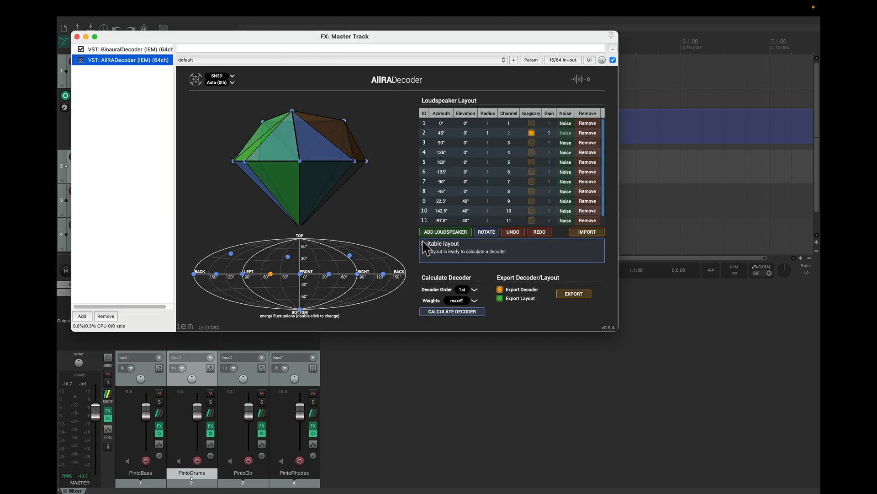
left_click_drag(160, 41, 272, 40)
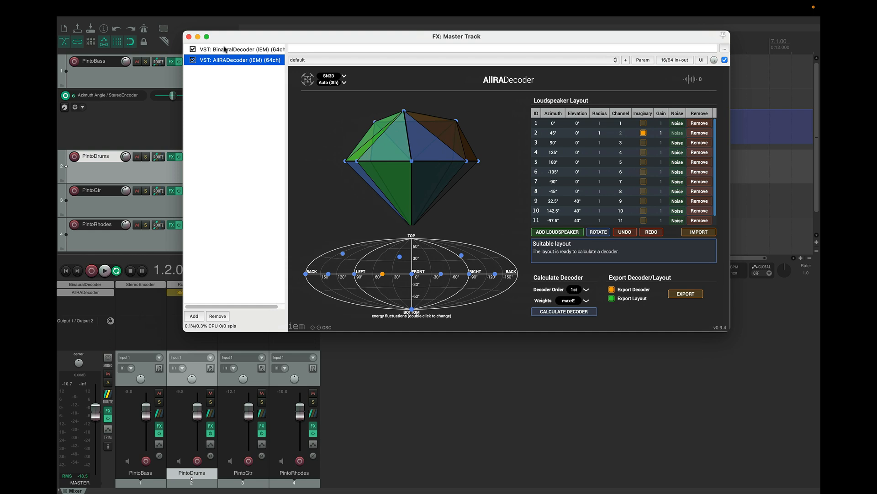
left_click(192, 49)
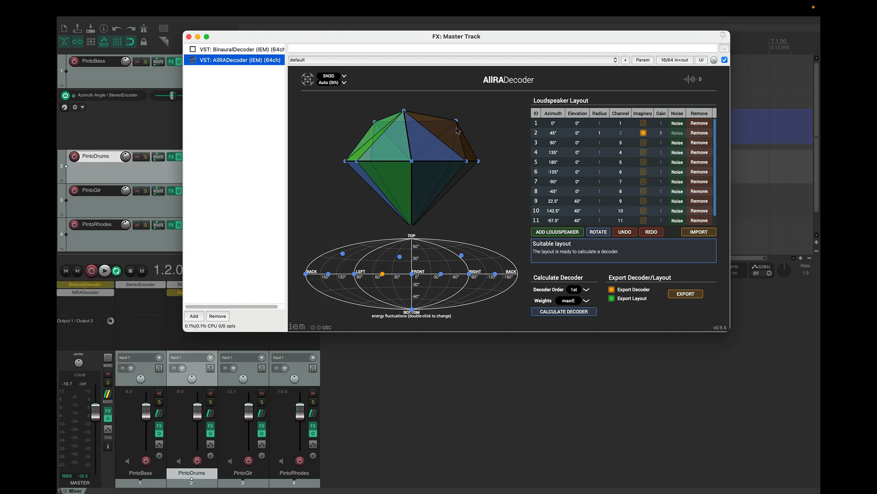